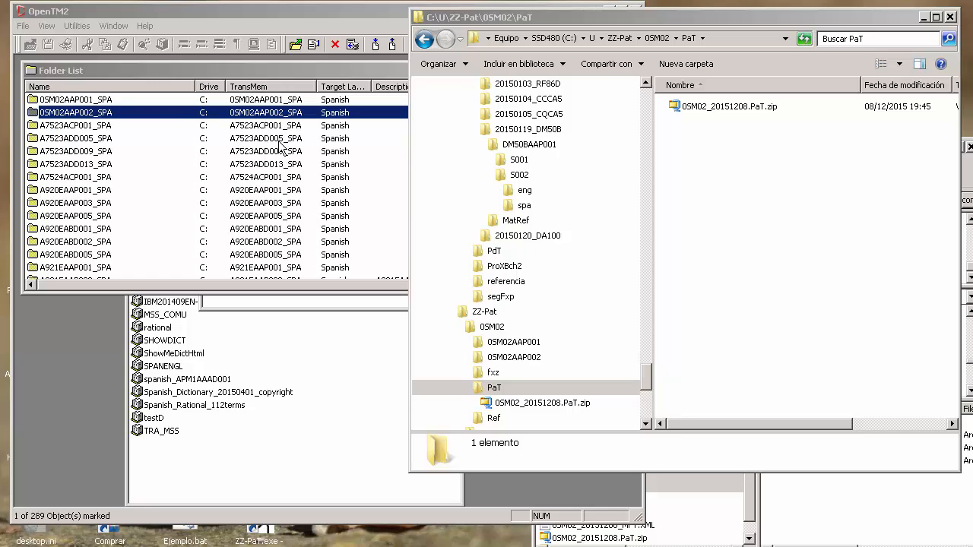
Step: Review the document lists of the 0SM02AAP001_SPA and 0SM02AAP002_SPA folders in OpenTM2, closing each list
double_click(245, 100)
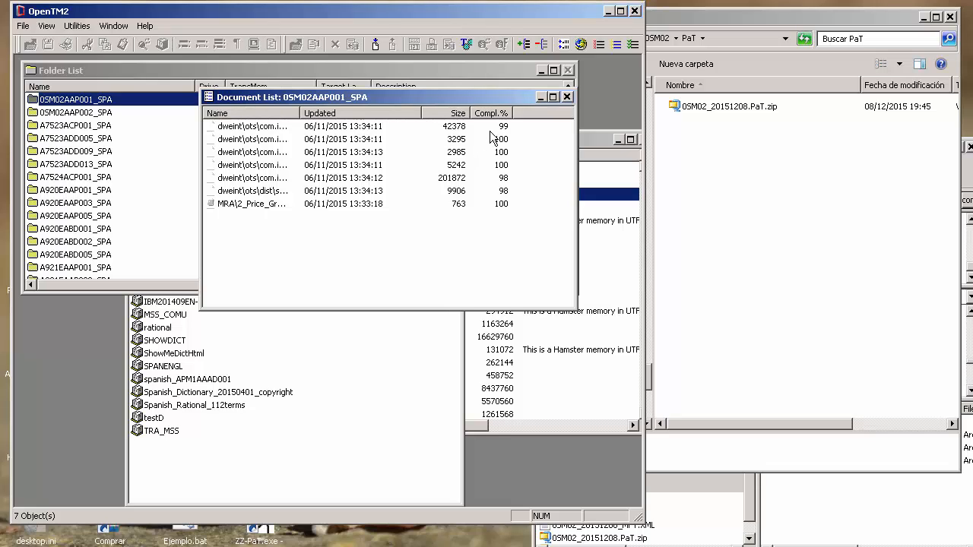
left_click(566, 96)
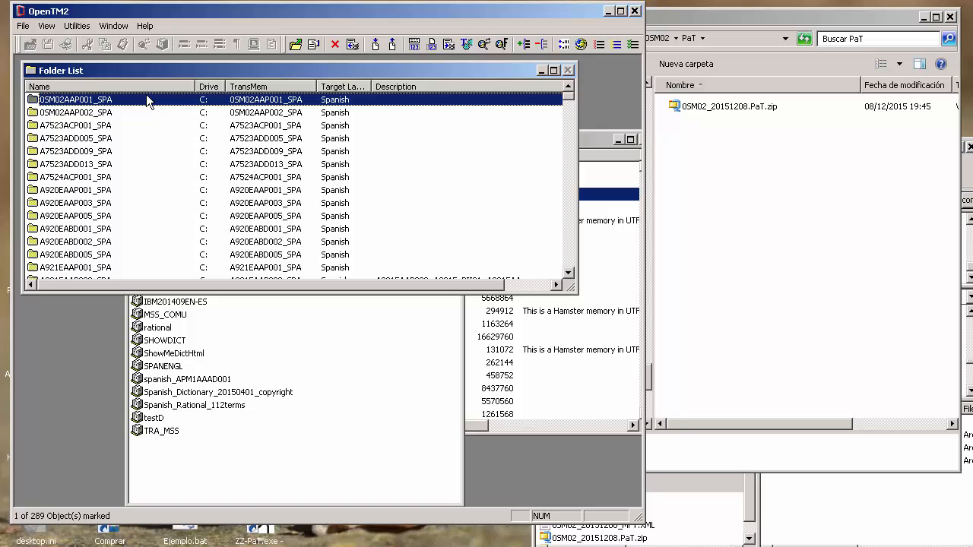
double_click(104, 114)
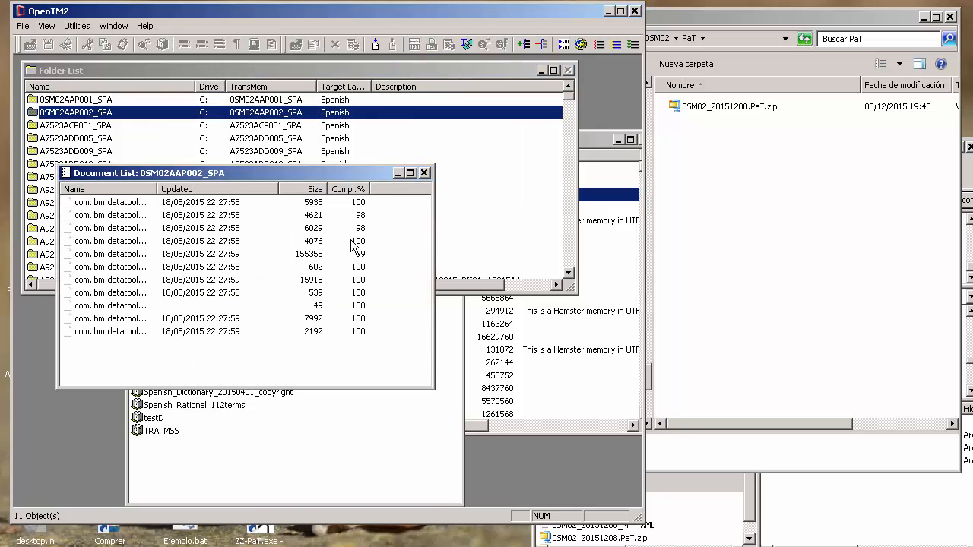
left_click(424, 173)
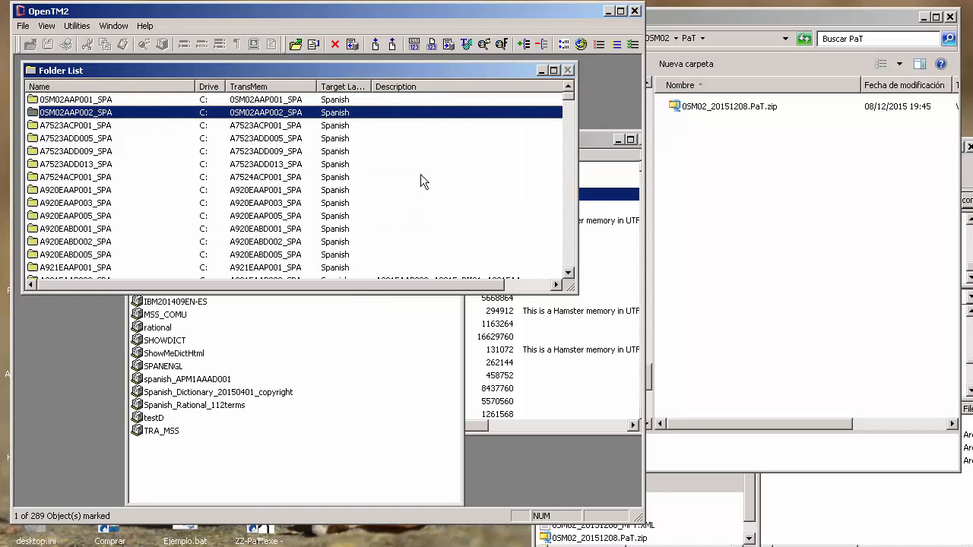
Step: Inspect the contents of 0SM02_20151208.PaT.zip in the PaT folder, then close the archive
left_click(752, 189)
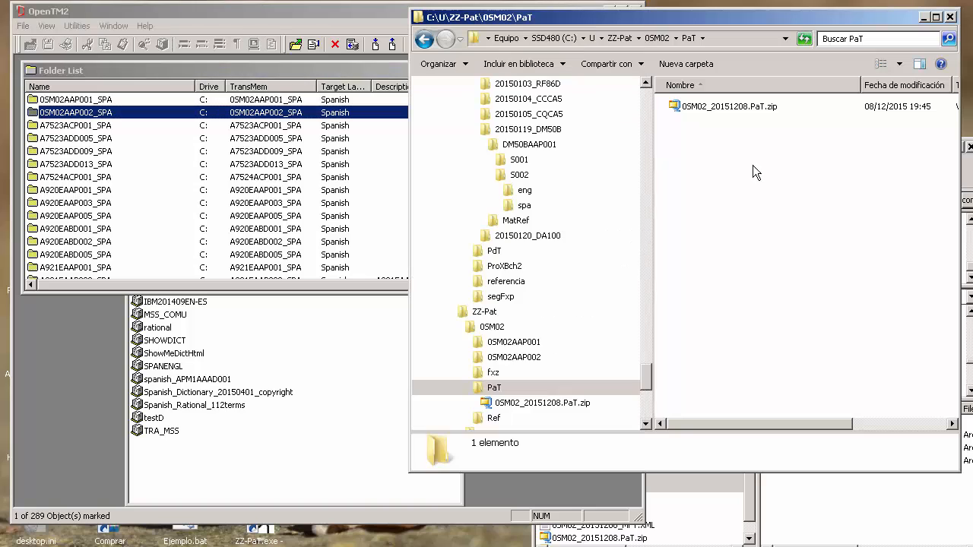
left_click(742, 110)
double_click(741, 111)
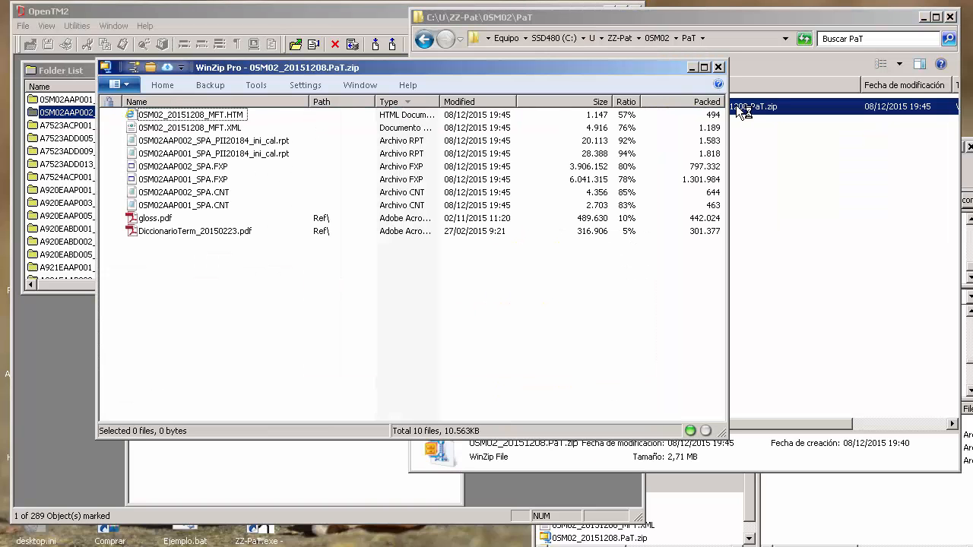
left_click(719, 67)
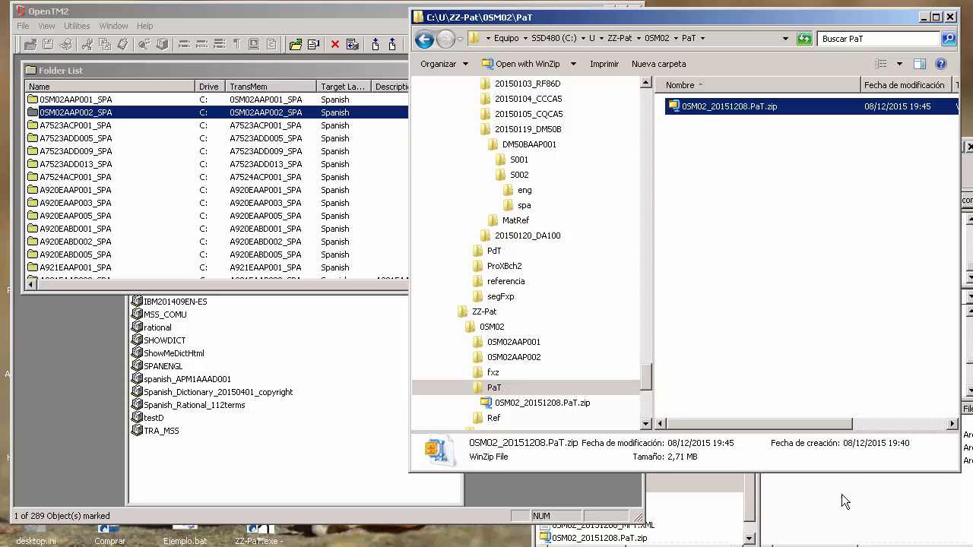
Step: Switch to Outlook, open the 0SM02_20151208 PaT notification, highlight its FTP location lines and show the 0SM02_20151208_MFT.XML attachment
key("alt+Tab")
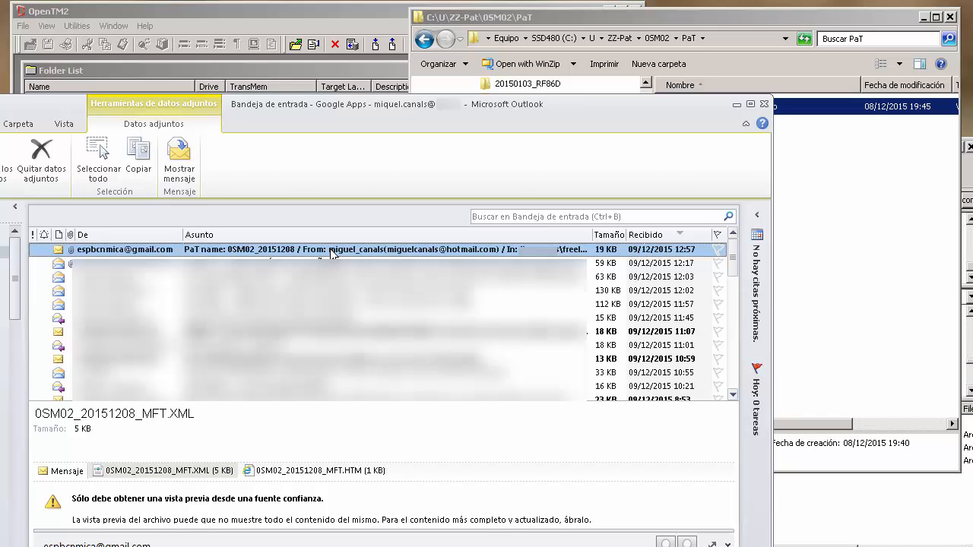
double_click(332, 253)
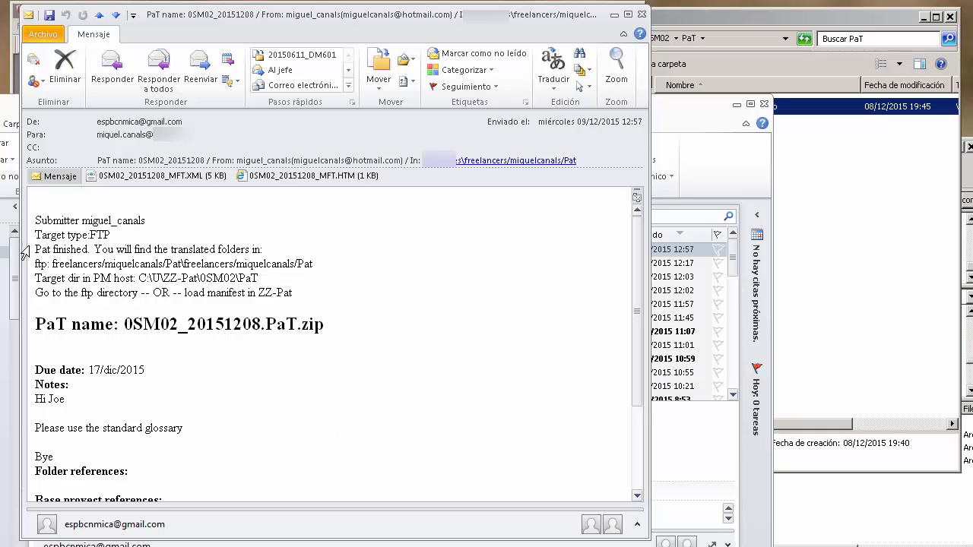
left_click_drag(34, 251, 323, 262)
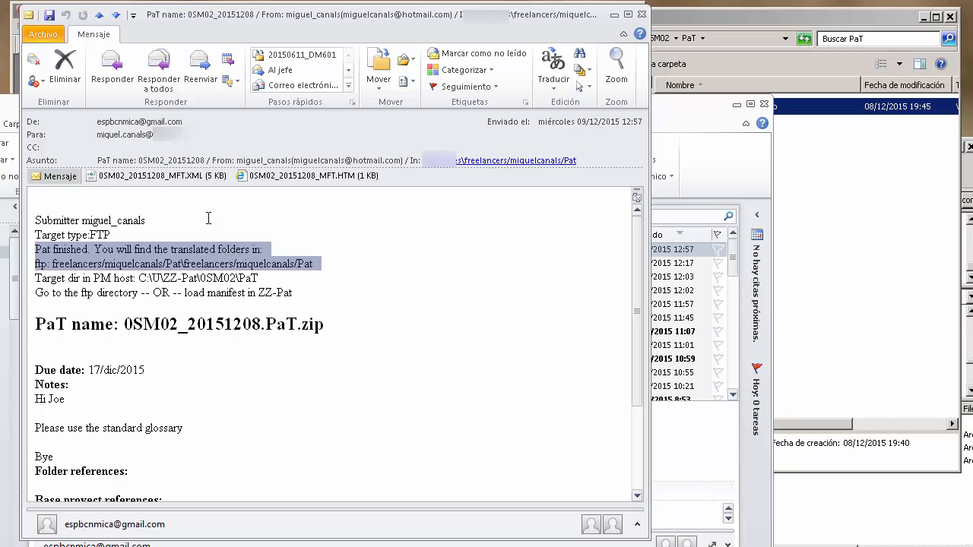
left_click(174, 177)
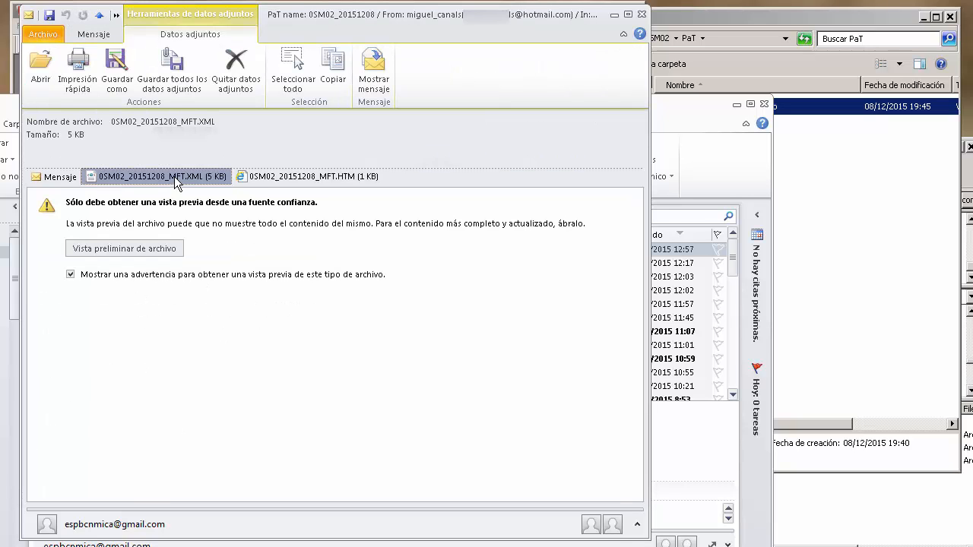
Step: Extract 0SM02_20151208_MFT.XML from 0SM02_20151208.PaT.zip into the PaT folder and close the archive
left_click(875, 194)
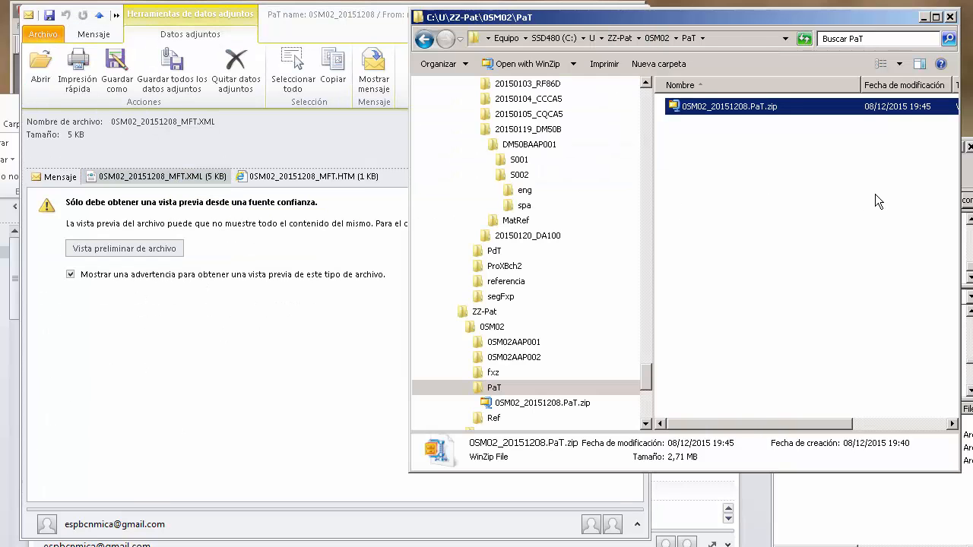
double_click(755, 106)
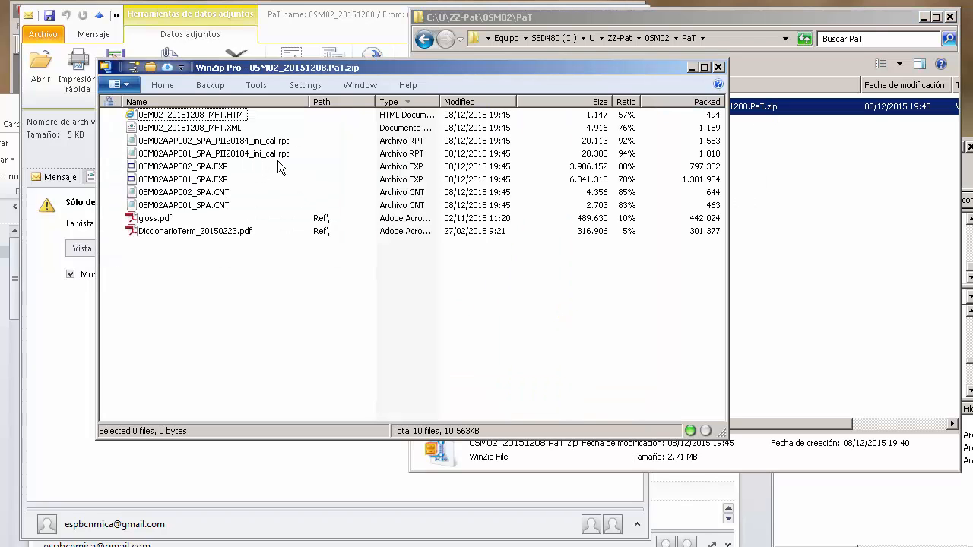
left_click(221, 130)
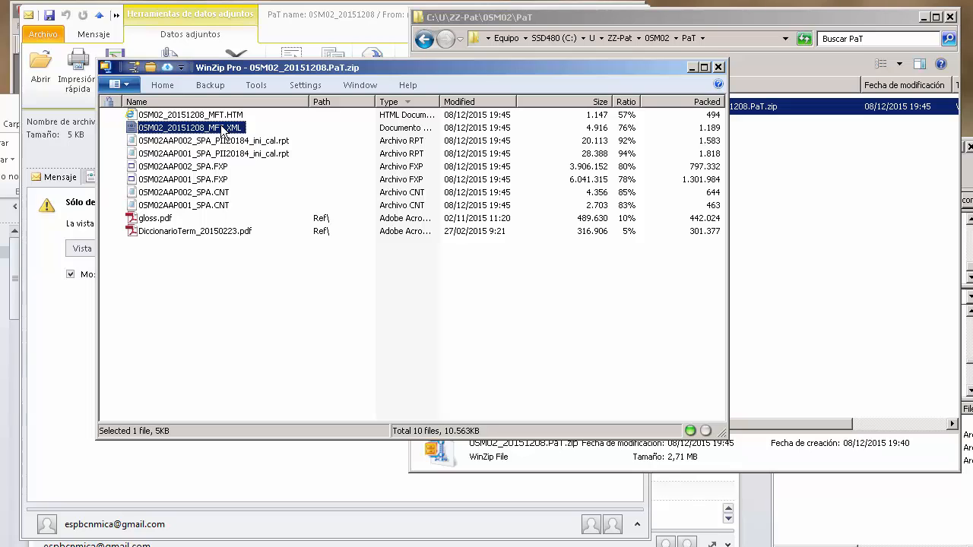
left_click_drag(221, 129, 824, 222)
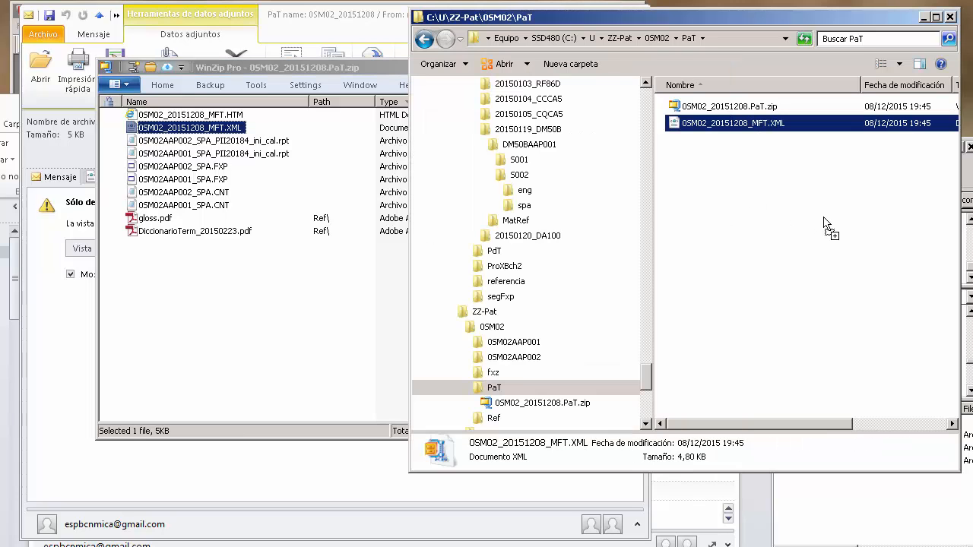
double_click(105, 68)
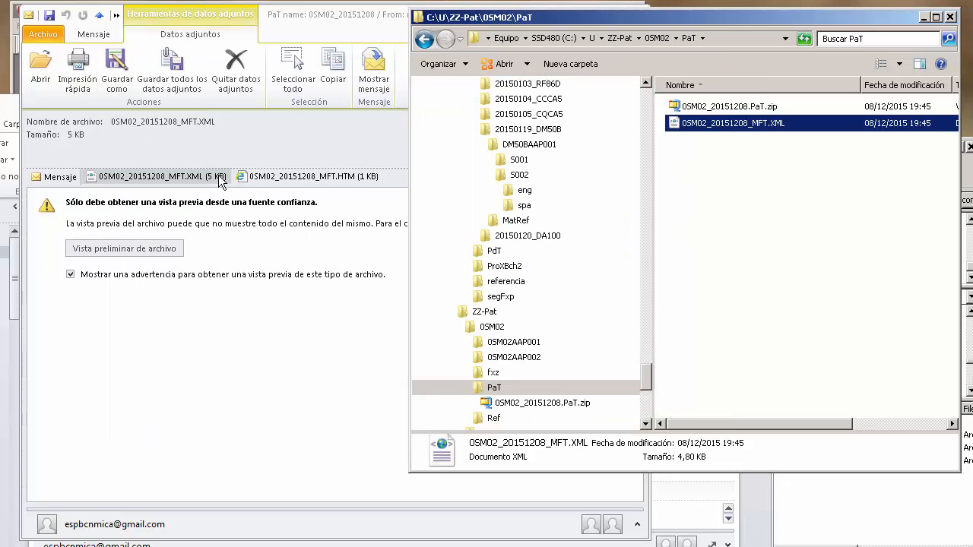
Step: Close the PaT notification message and minimize the Outlook inbox
left_click(279, 135)
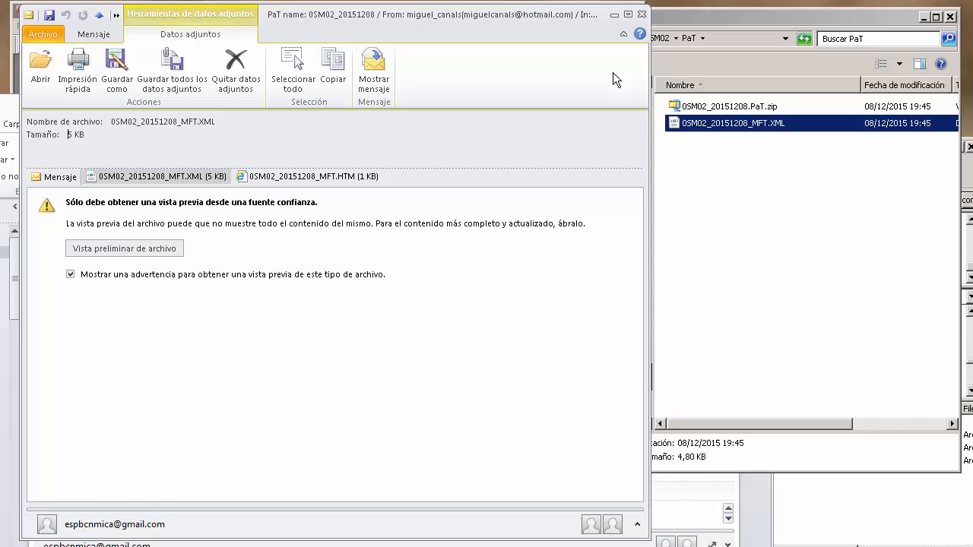
left_click(644, 16)
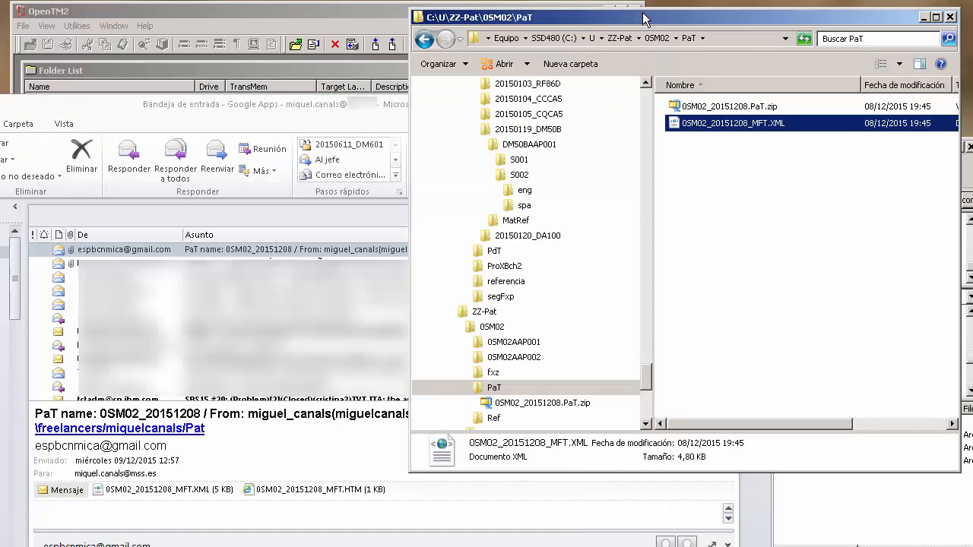
left_click(369, 123)
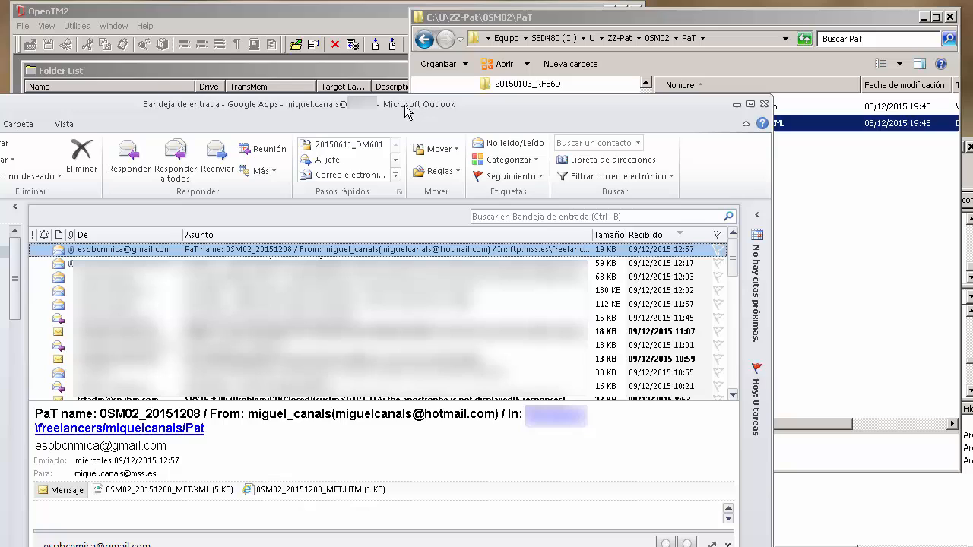
left_click(737, 104)
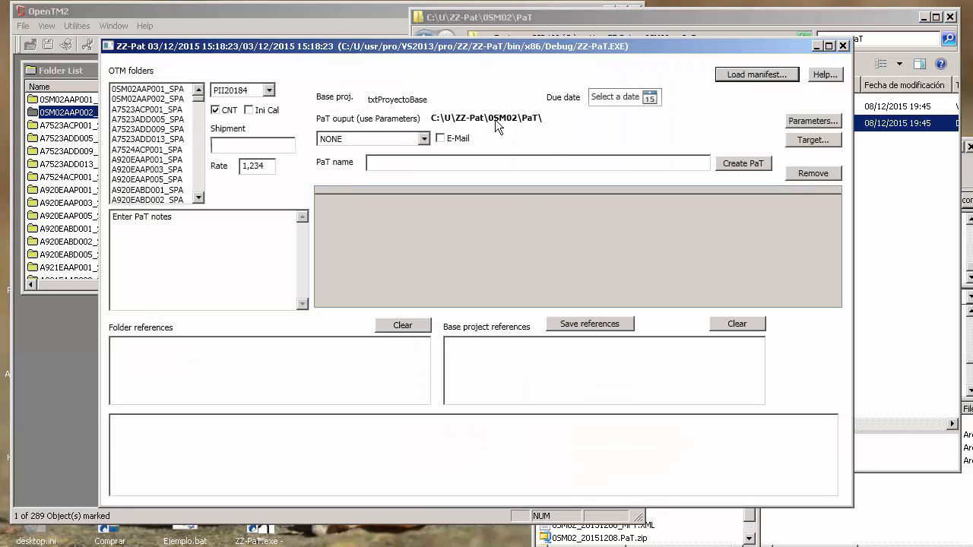
Step: Start loading a manifest in ZZ-Pat and supply 0SM02_20151208_MFT.XML from the PaT folder as the manifest file
left_click(745, 74)
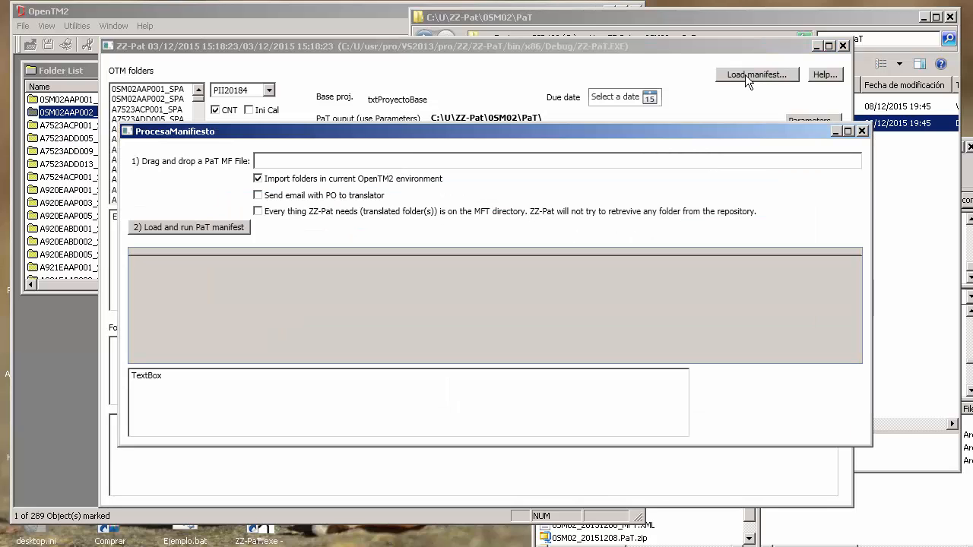
left_click_drag(641, 133, 594, 100)
left_click(928, 201)
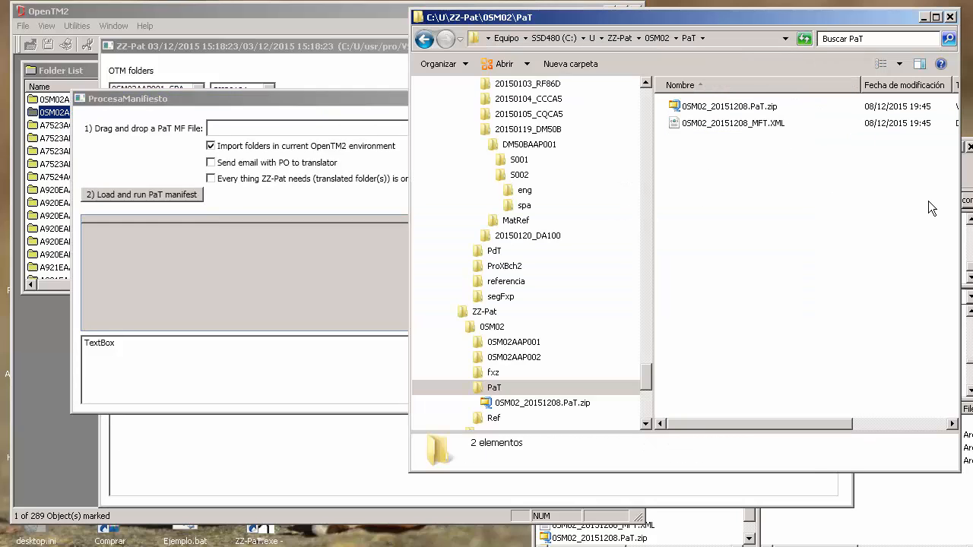
left_click_drag(734, 128, 312, 137)
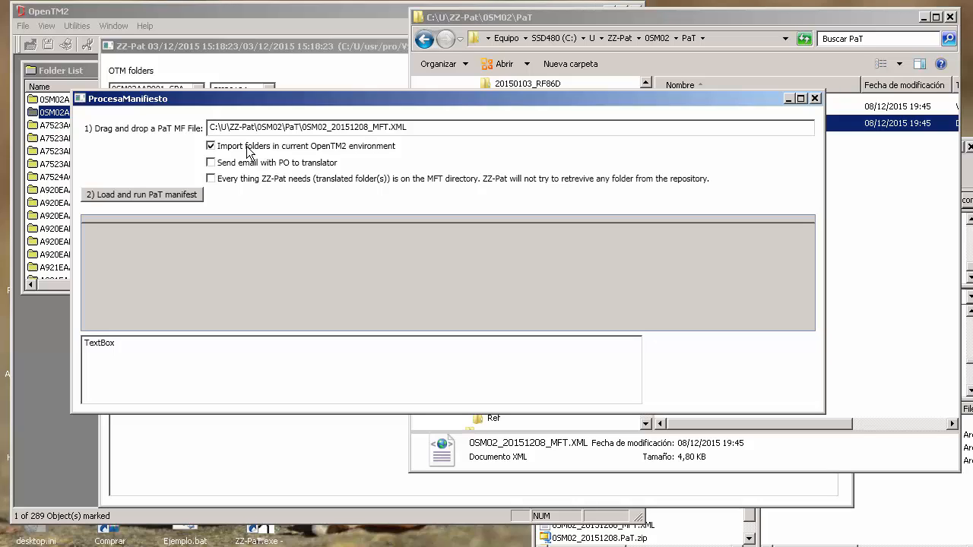
Step: Enable sending the PO email to the translator, run the PaT manifest and close the manifest window once processing ends
left_click(212, 164)
left_click_drag(611, 104, 565, 106)
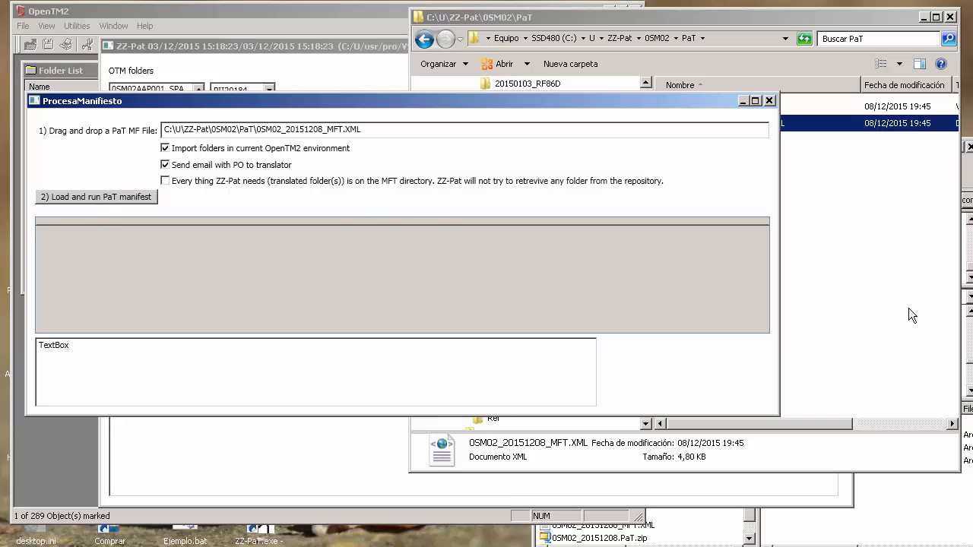
left_click(880, 277)
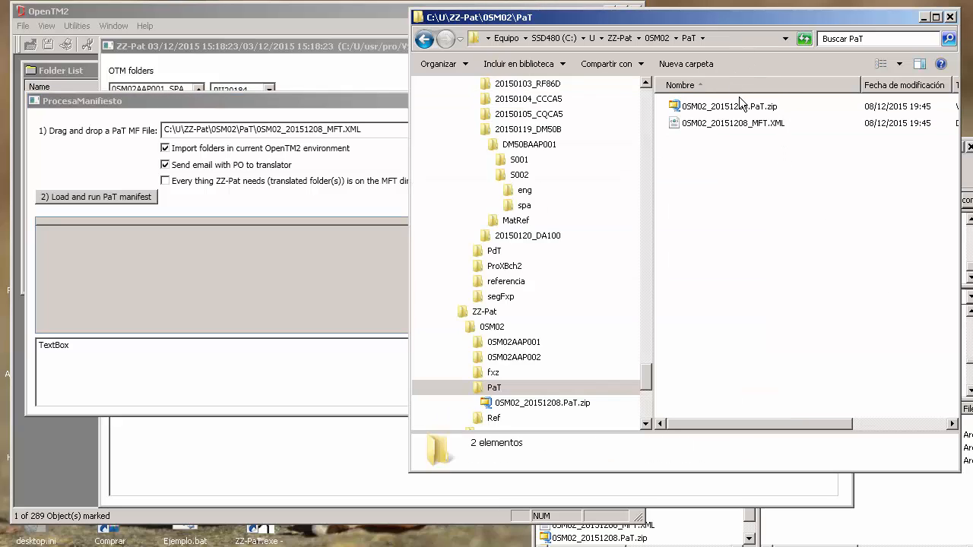
mouse_move(742, 112)
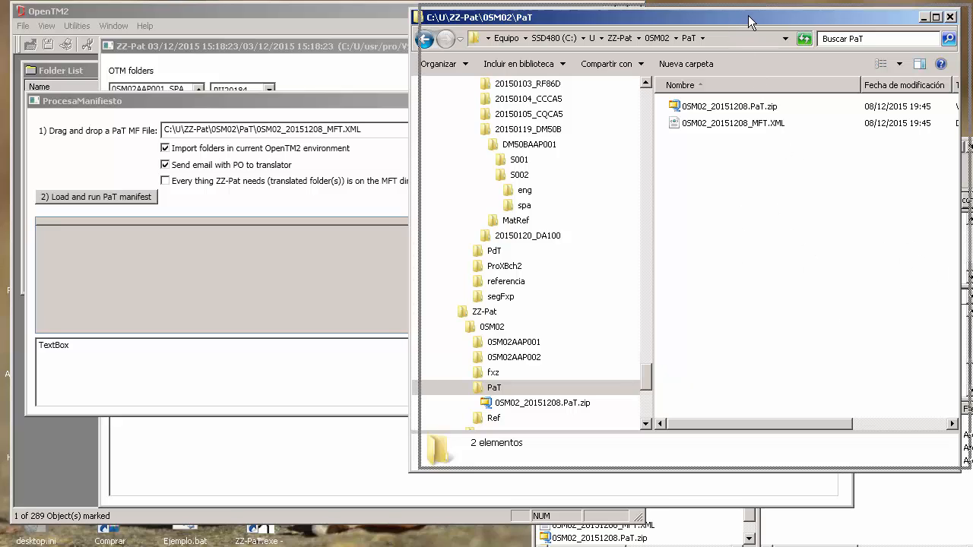
left_click_drag(732, 19, 832, 8)
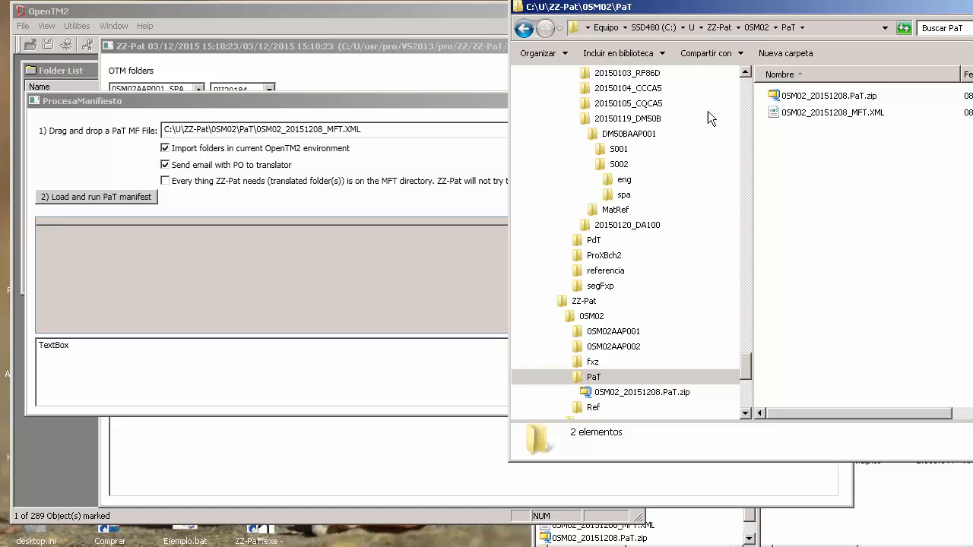
left_click(81, 198)
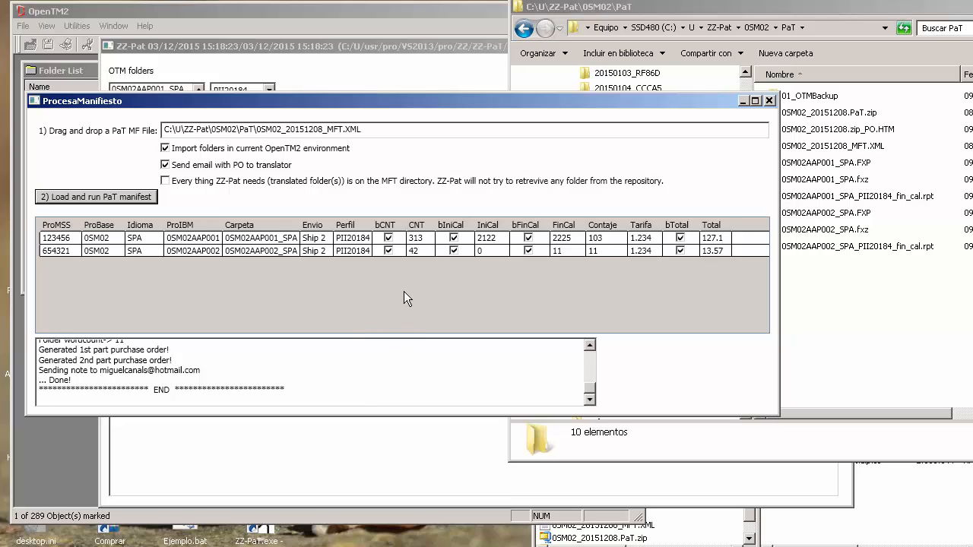
left_click(571, 239)
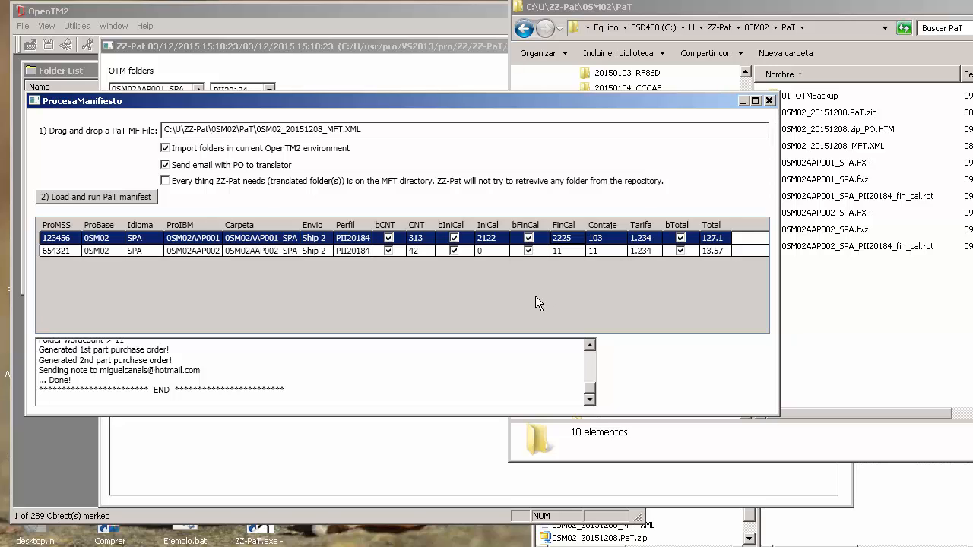
left_click(770, 101)
Step: Examine the FXP backups in the 01_OTMBackup folder and the purchase order in 0SM02_20151208.zip_PO.HTM
left_click(905, 354)
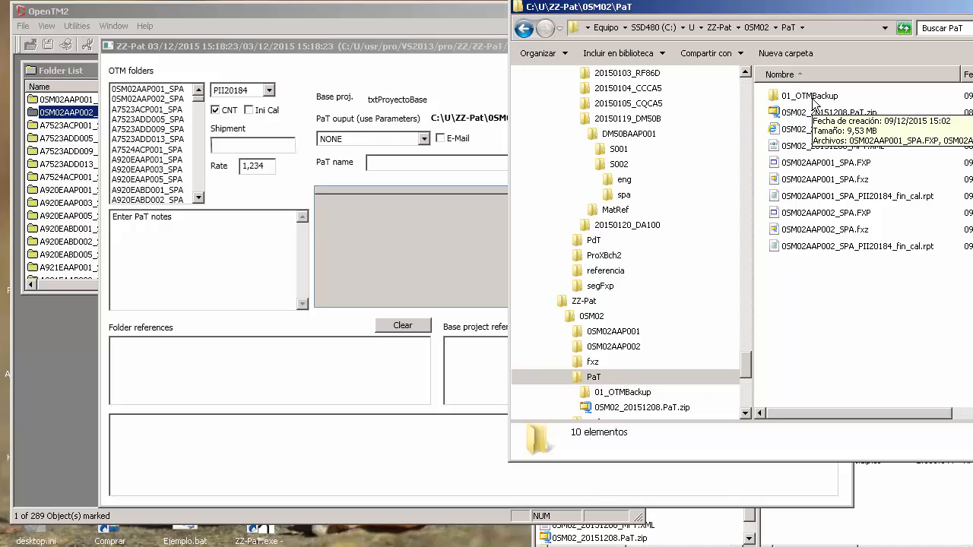
double_click(813, 99)
left_click(823, 99)
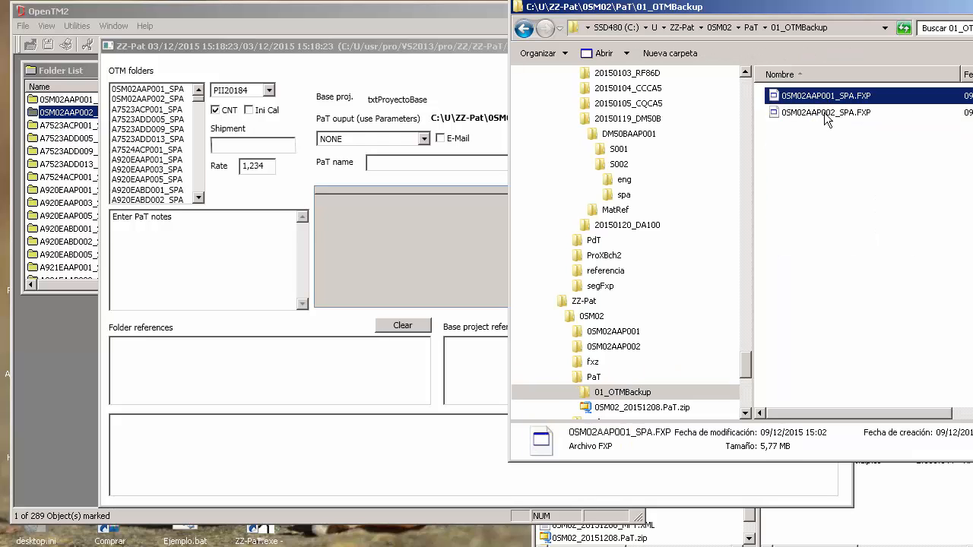
left_click(832, 112, "shift")
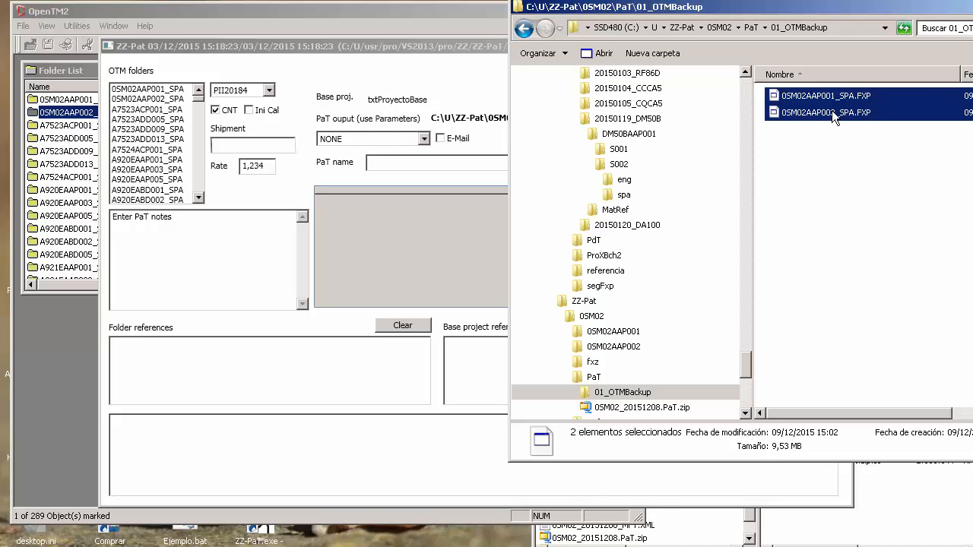
left_click(524, 28)
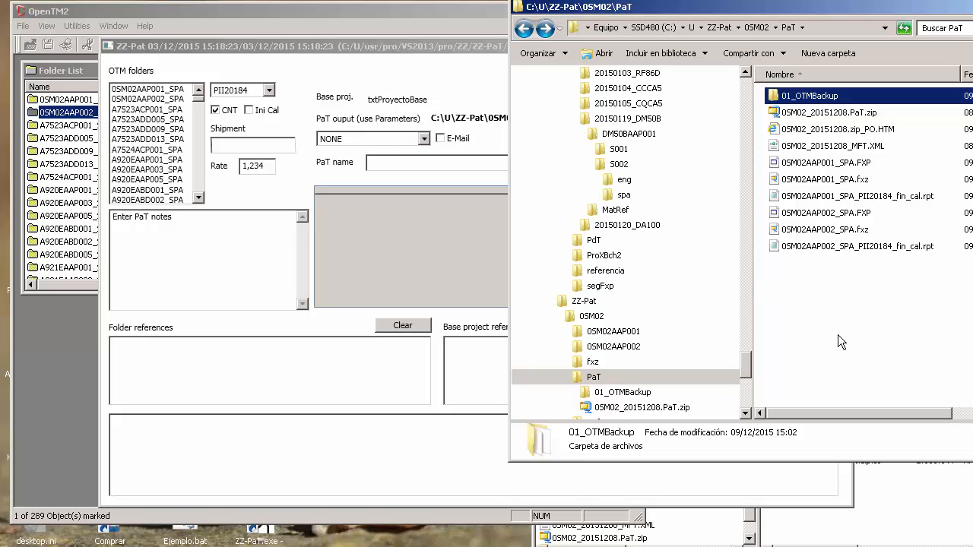
double_click(811, 131)
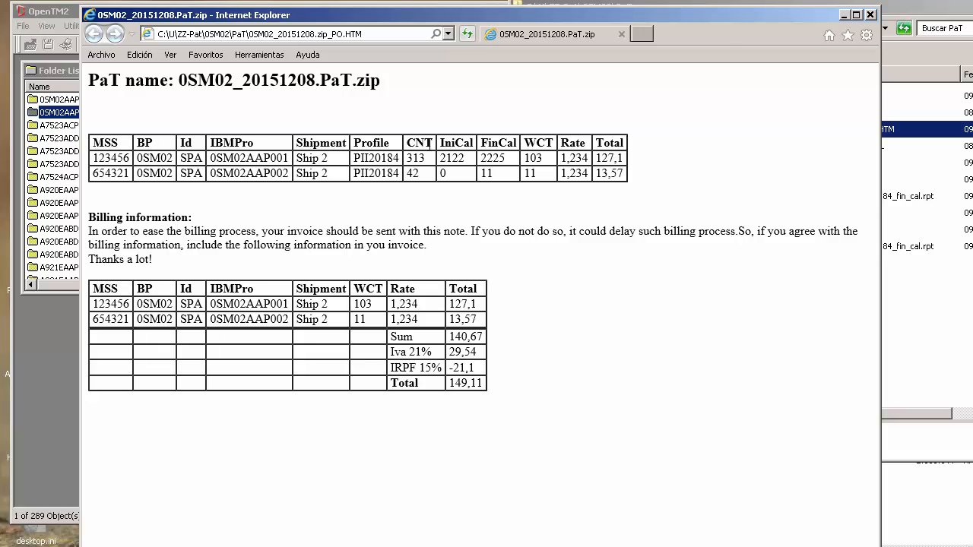
left_click(872, 16)
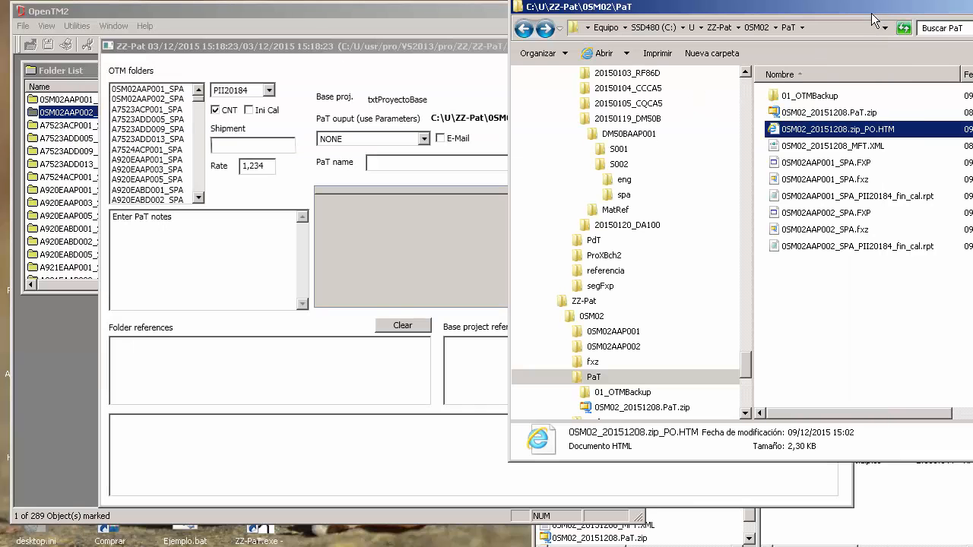
Step: Review the returned fxz archives of both folders and 0SM02AAP001_SPA.FXP in the PaT folder
left_click(834, 183)
left_click(850, 230, "ctrl")
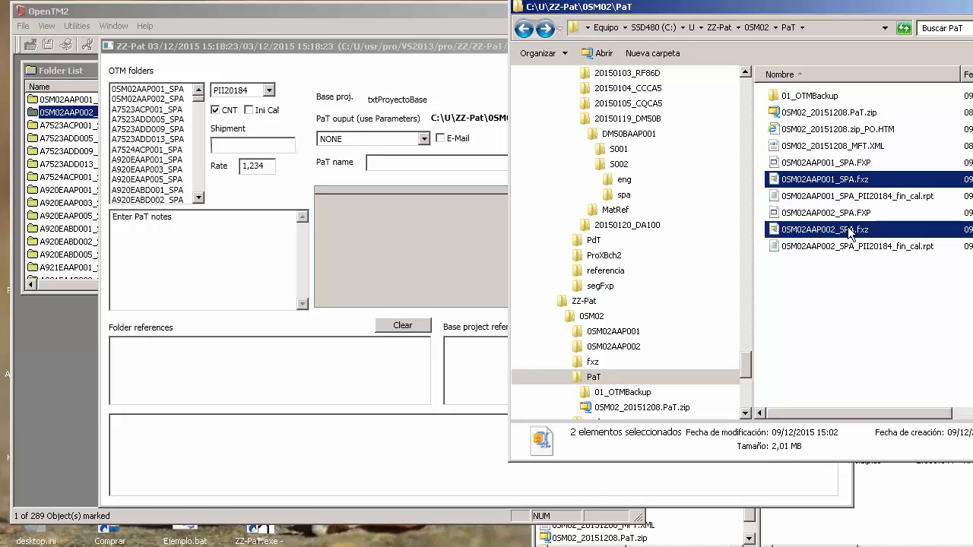
left_click(862, 164)
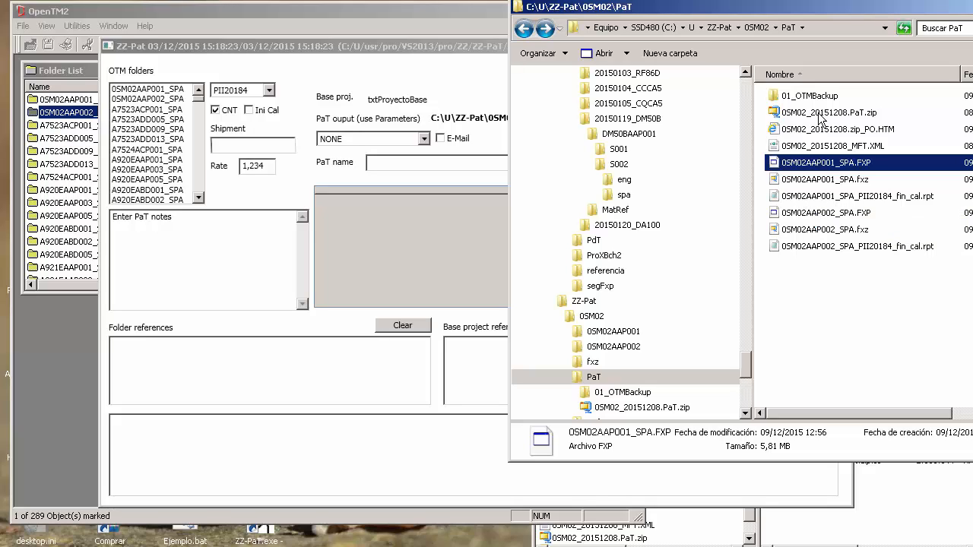
Step: Compare the final payable words in 0SM02AAP001_SPA_PII20184_fin_cal.rpt with the FinCal entry in the purchase order, and close the purchase order
double_click(834, 134)
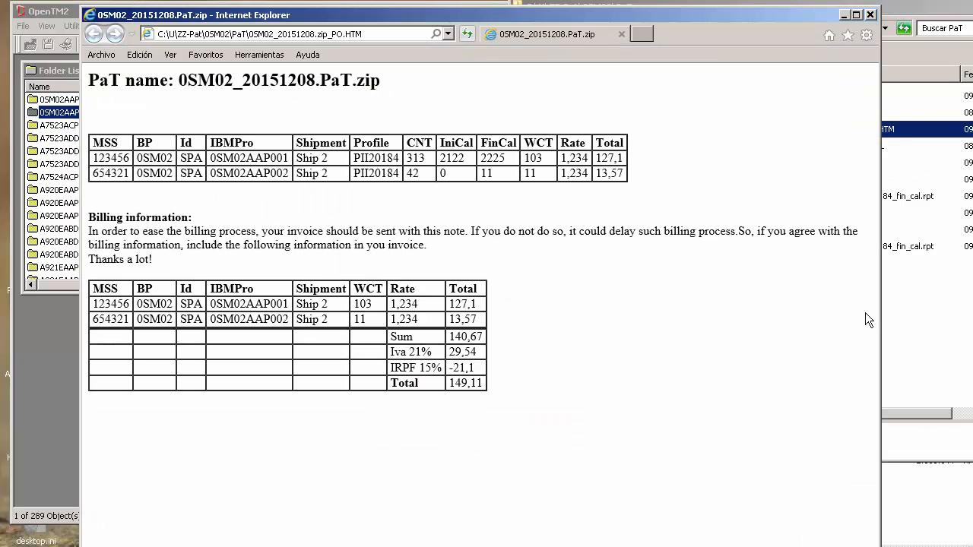
left_click(922, 294)
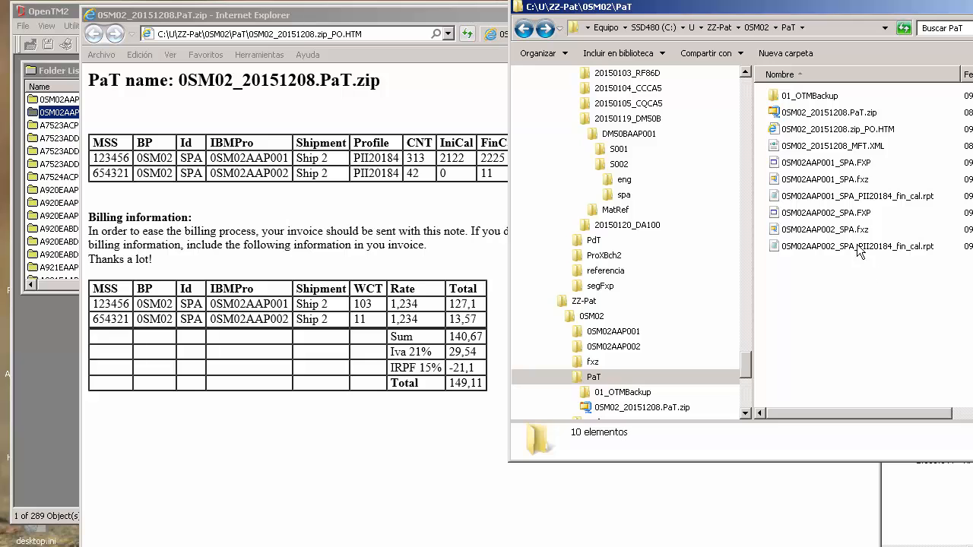
left_click(853, 248)
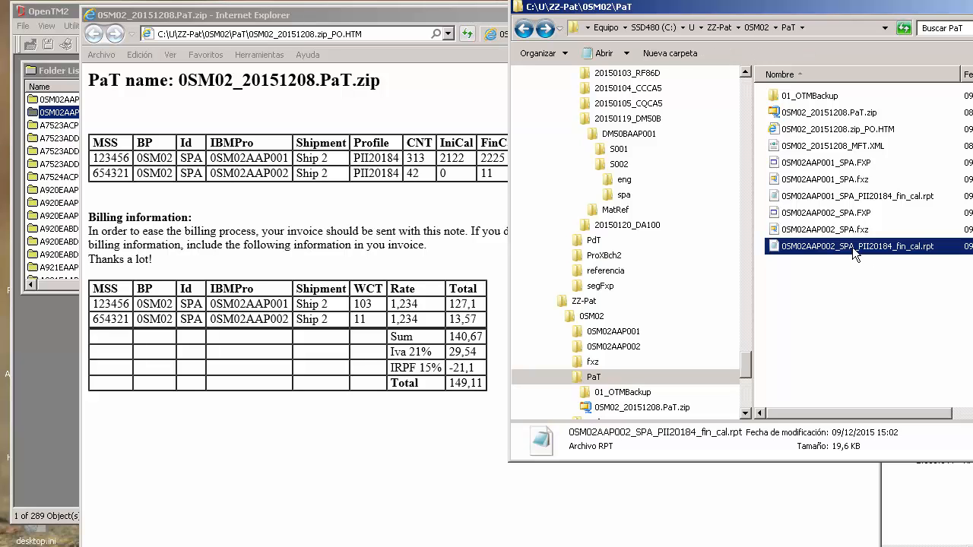
double_click(867, 198)
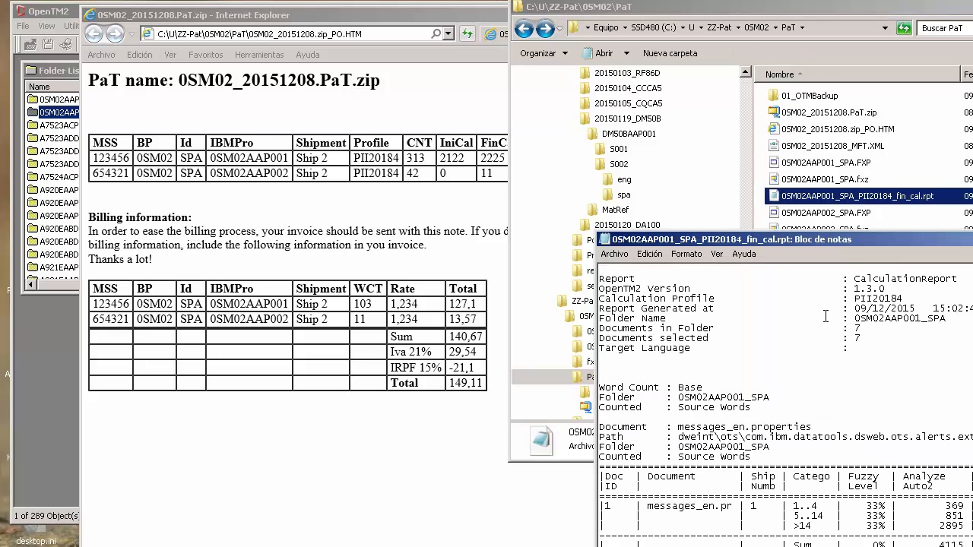
left_click_drag(815, 237, 354, 197)
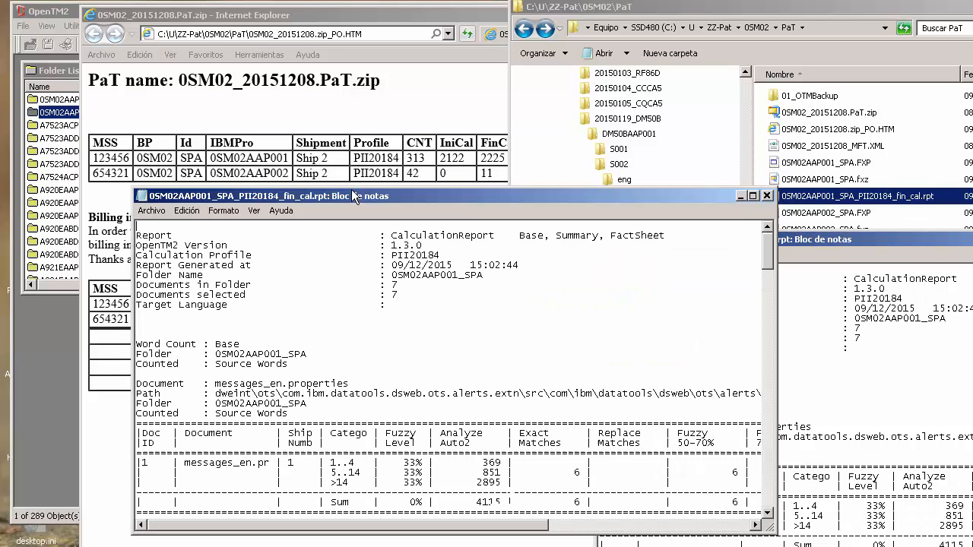
left_click(467, 293)
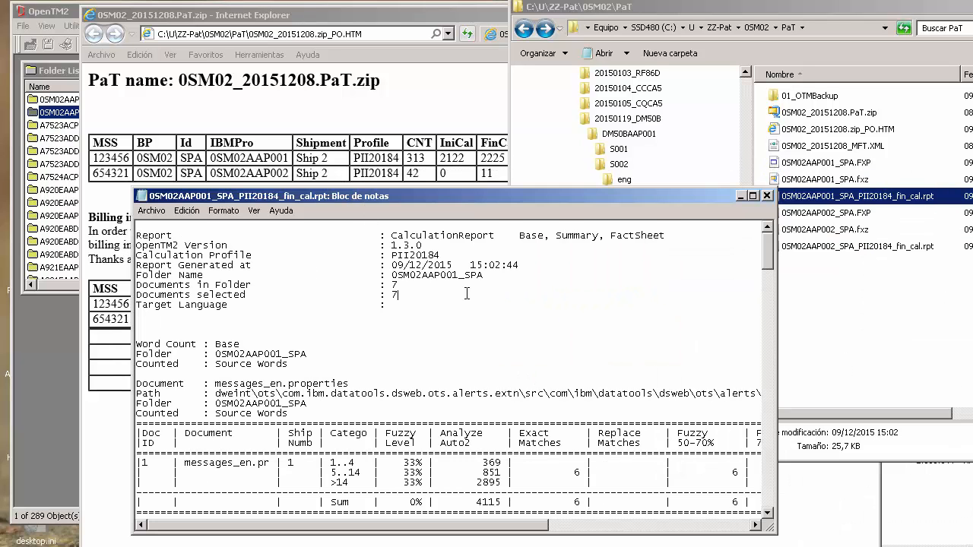
key("ctrl+End")
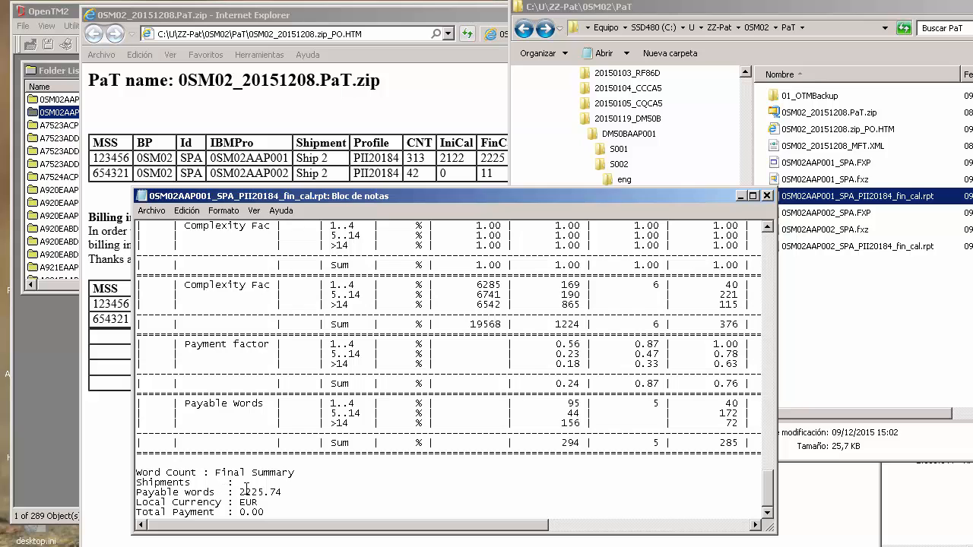
left_click_drag(246, 491, 267, 494)
left_click(403, 74)
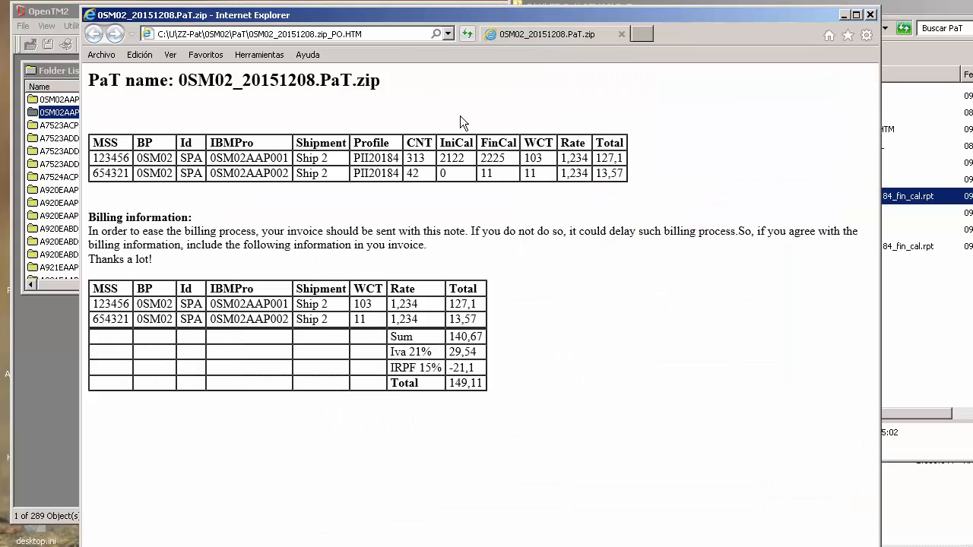
left_click_drag(506, 158, 481, 158)
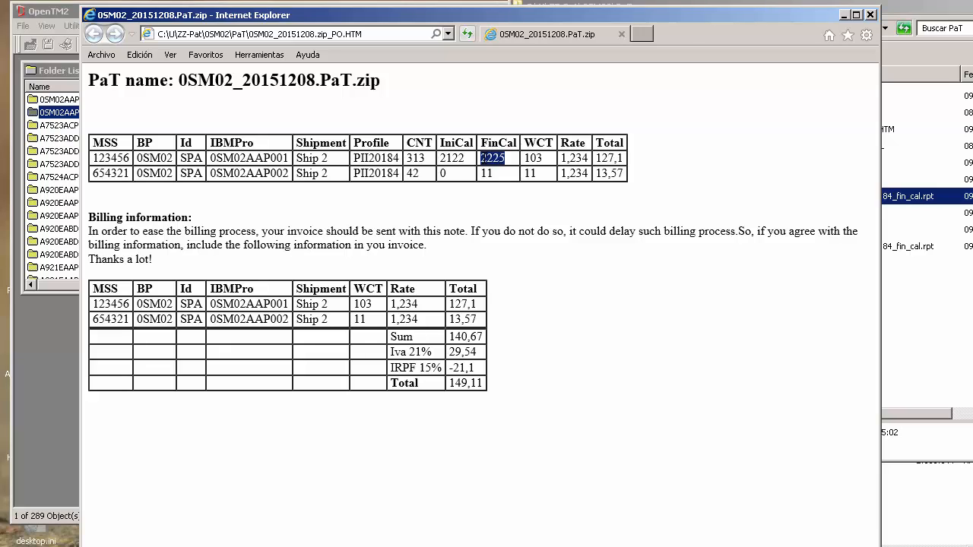
left_click(871, 15)
Step: Compare the two ini_cal reports inside 0SM02_20151208.PaT.zip with the fin_cal reports in the PaT folder, and close both archive windows
left_click(835, 342)
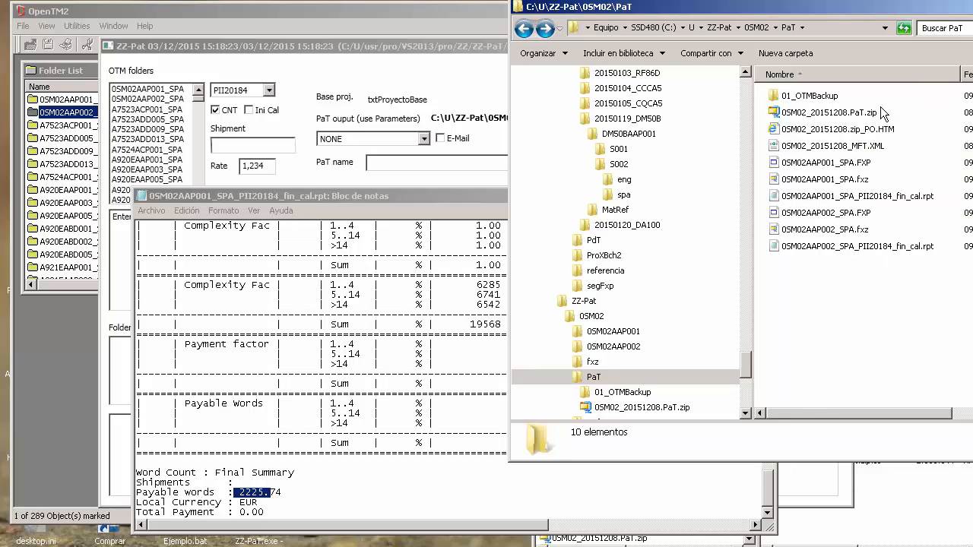
mouse_move(807, 114)
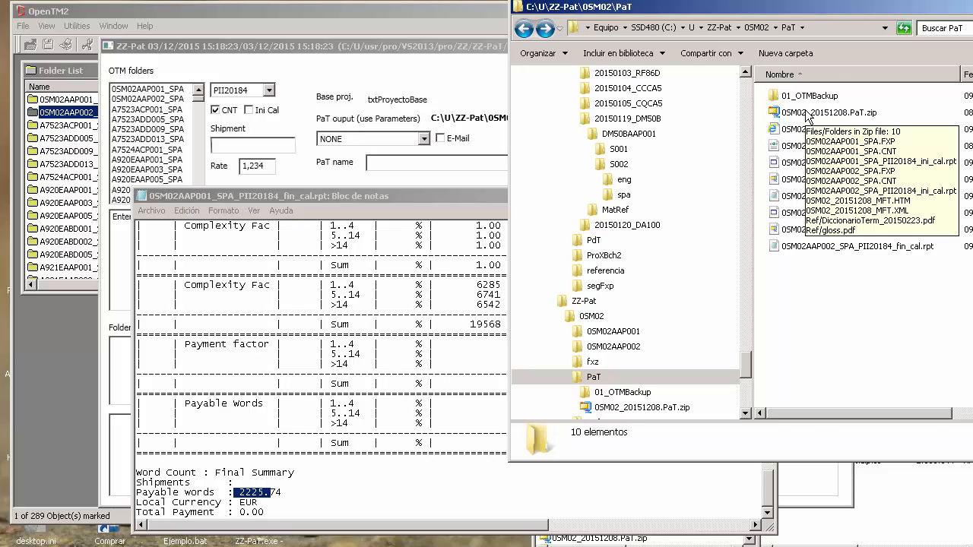
left_click(807, 114)
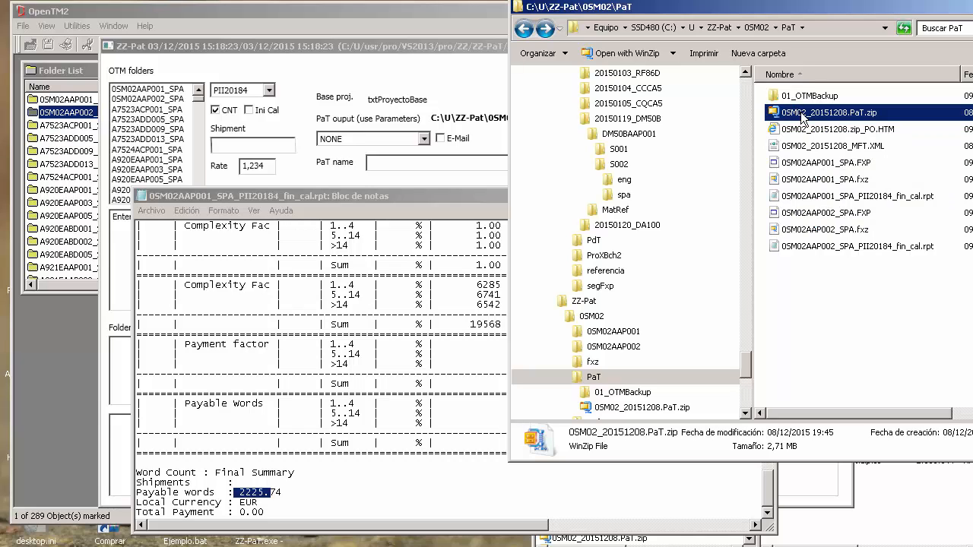
double_click(802, 114)
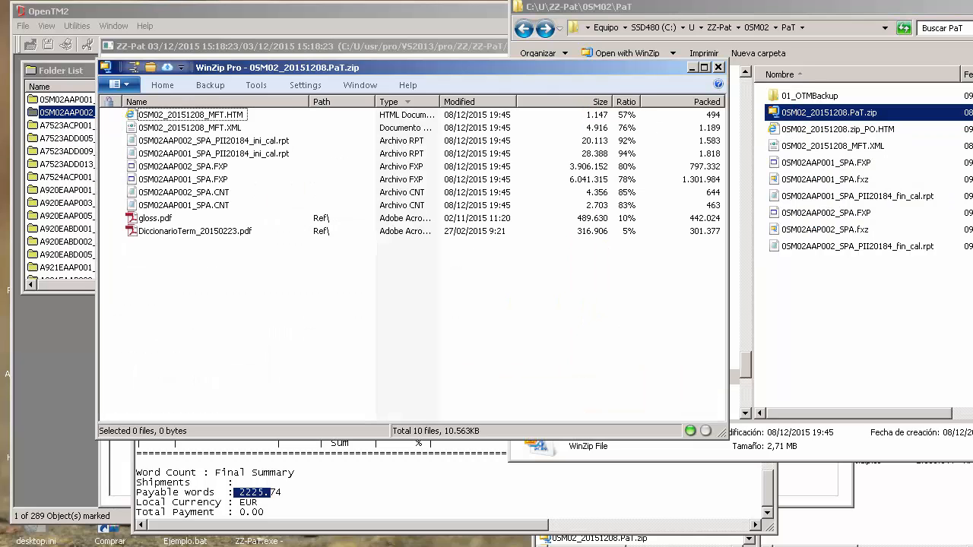
left_click(279, 161)
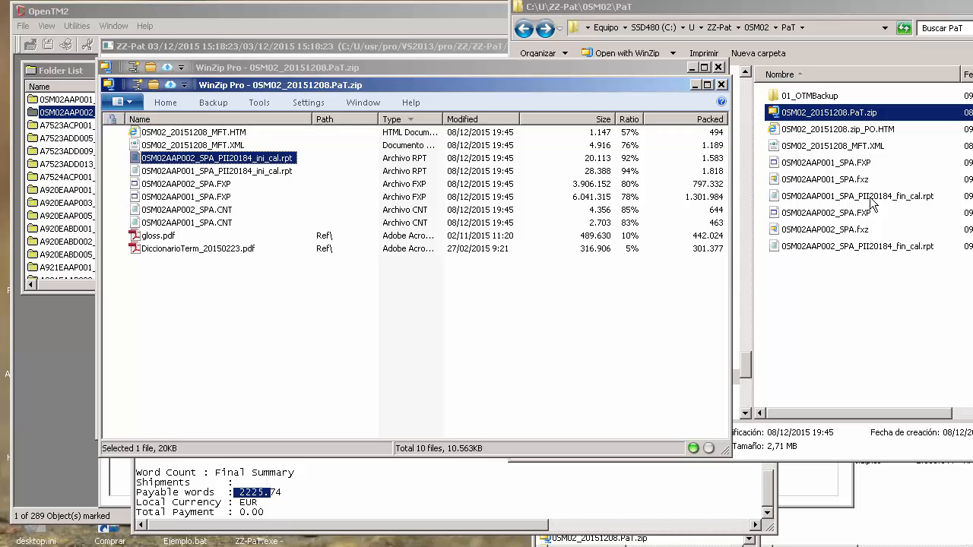
left_click(281, 171, "ctrl")
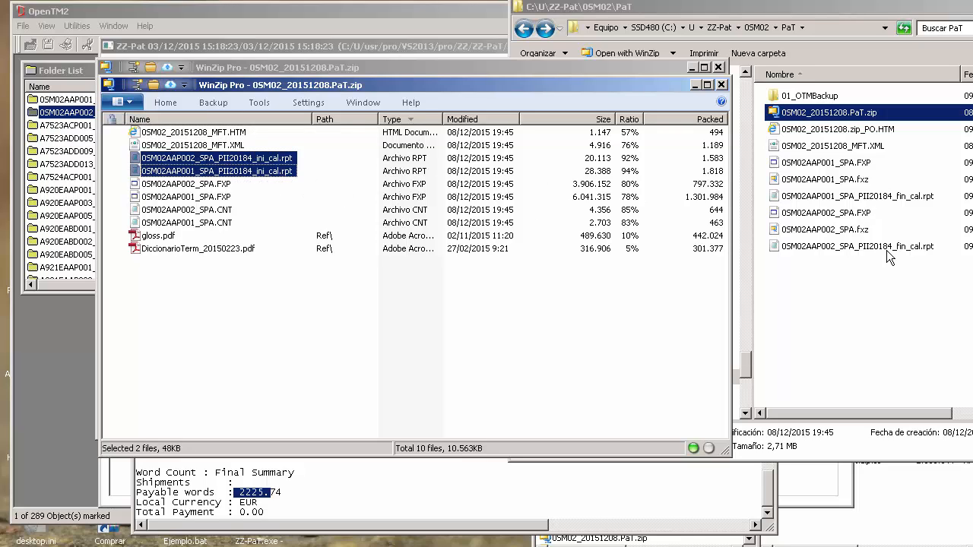
left_click(915, 197)
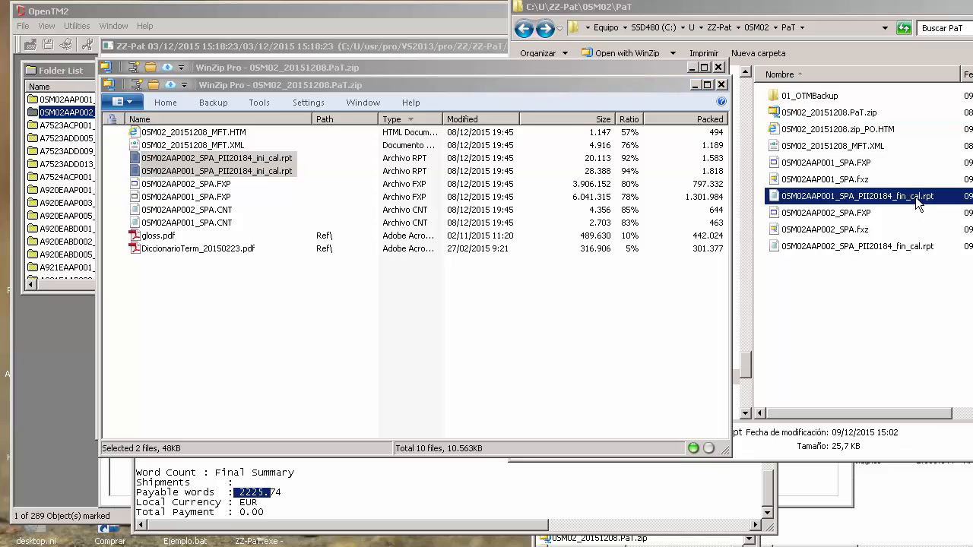
left_click(898, 248, "ctrl")
double_click(109, 83)
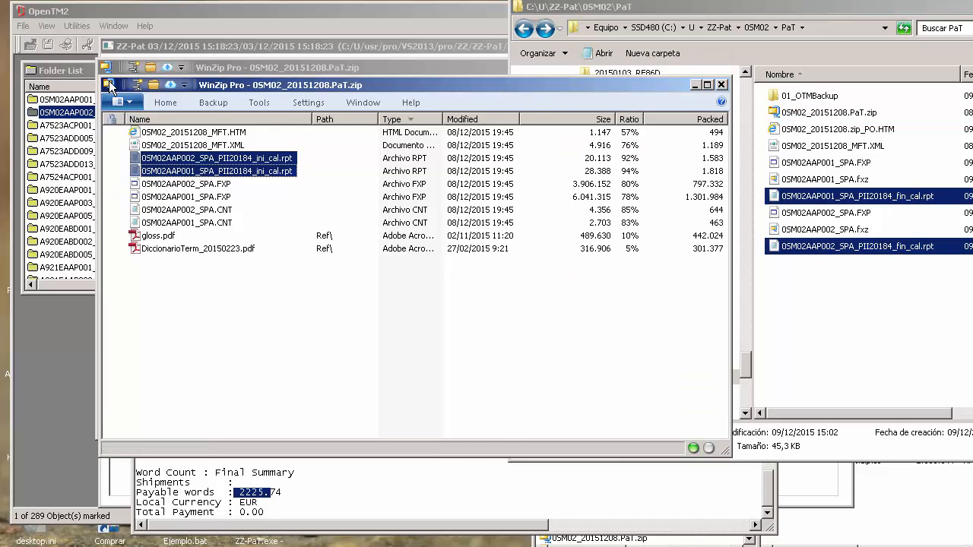
double_click(107, 68)
left_click(862, 289)
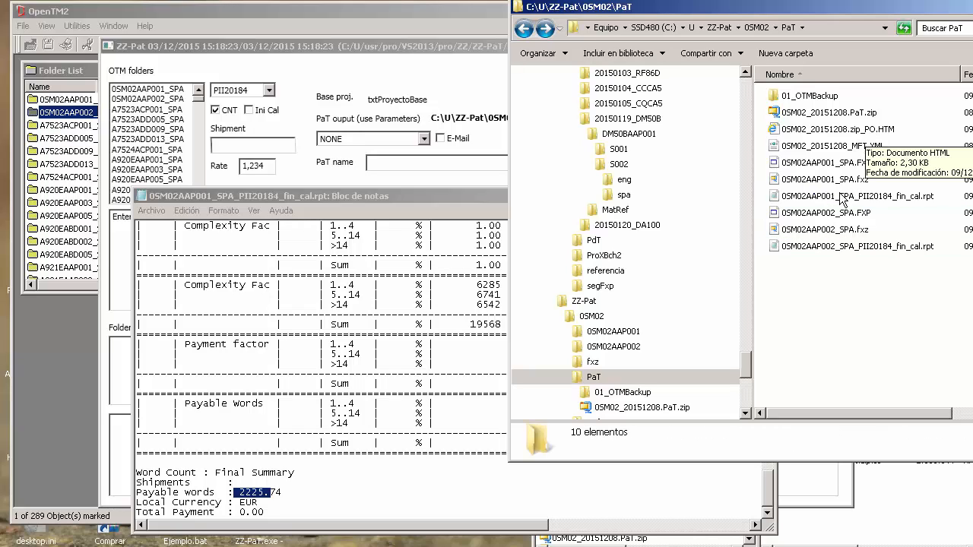
Step: Close the calculation report and switch to OpenTM2 to view the document list of folder 0SM02AAP001_SPA
double_click(142, 197)
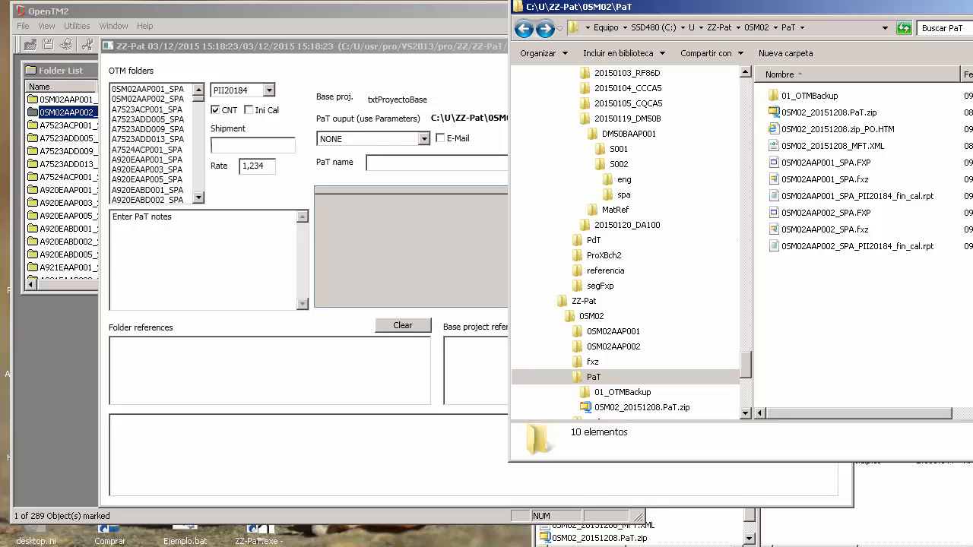
left_click(69, 99)
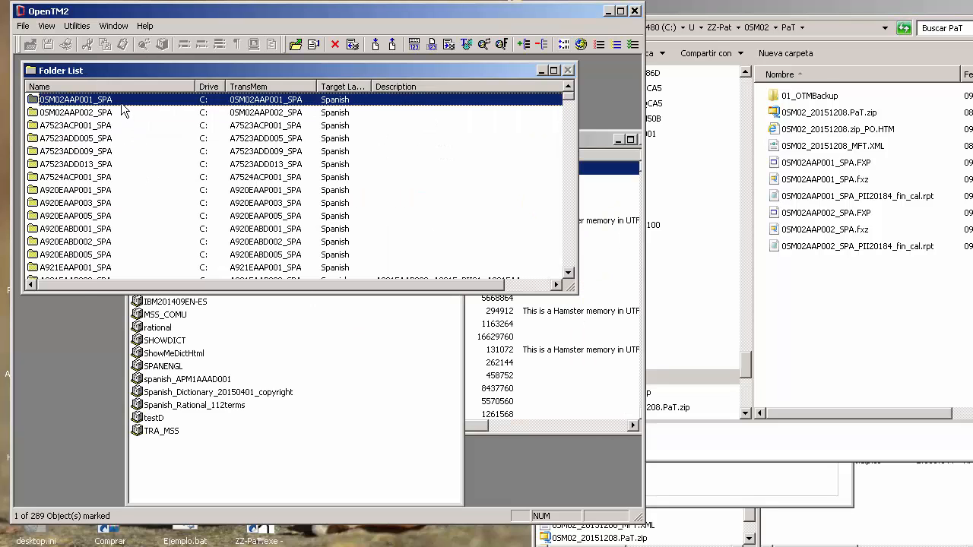
double_click(121, 103)
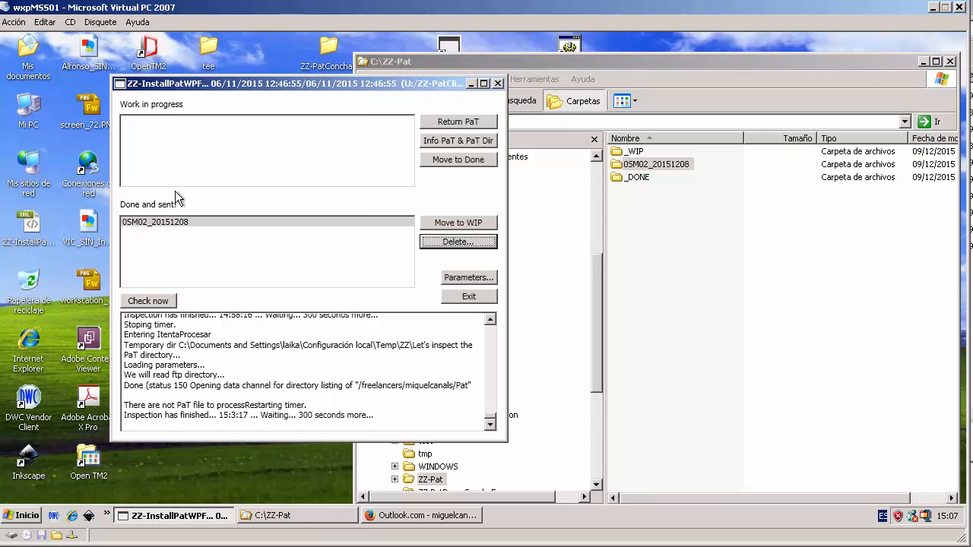
Step: Read the purchase order email for 0SM02_20151208 in the translator's Outlook.com inbox, including its billing tables, and minimize the virtual machine
left_click(387, 515)
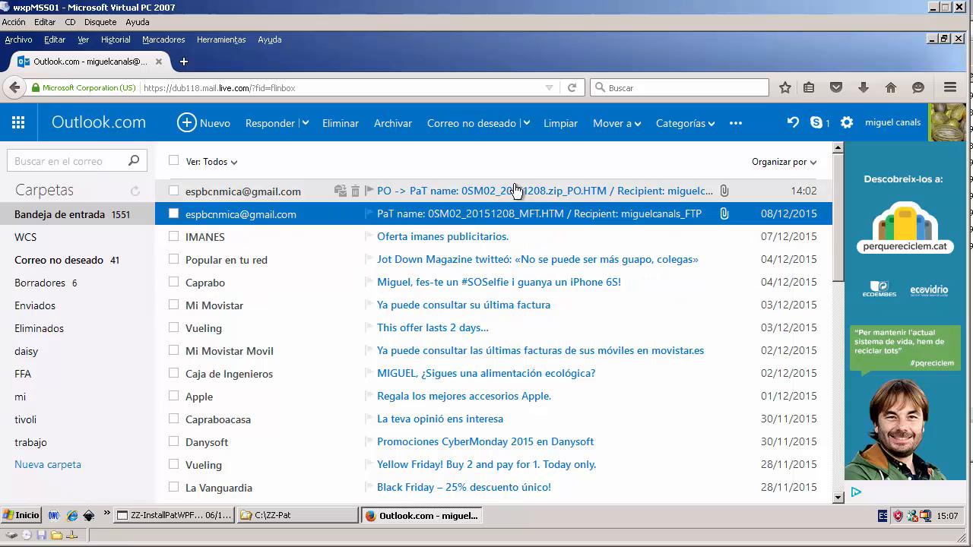
left_click(570, 196)
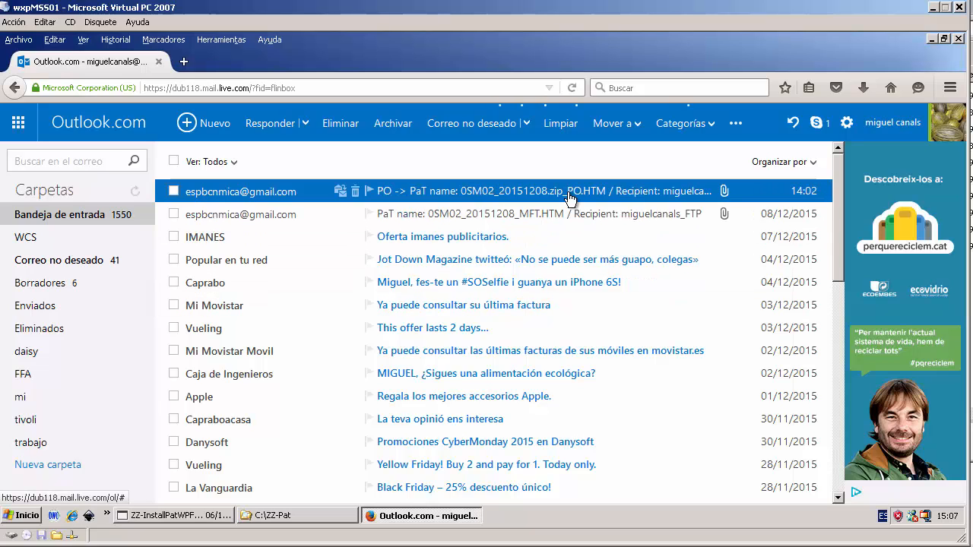
scroll(504, 288, "down", 5)
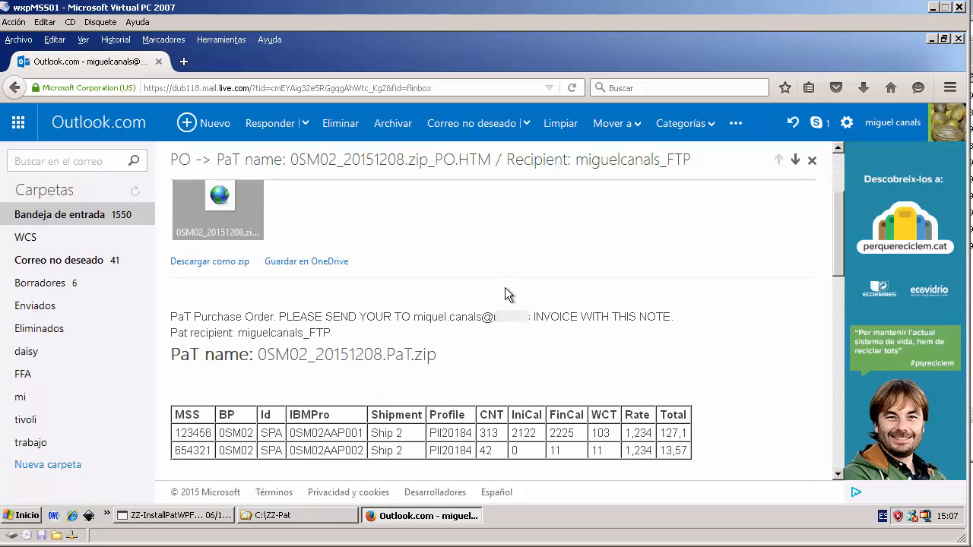
scroll(415, 321, "down", 2)
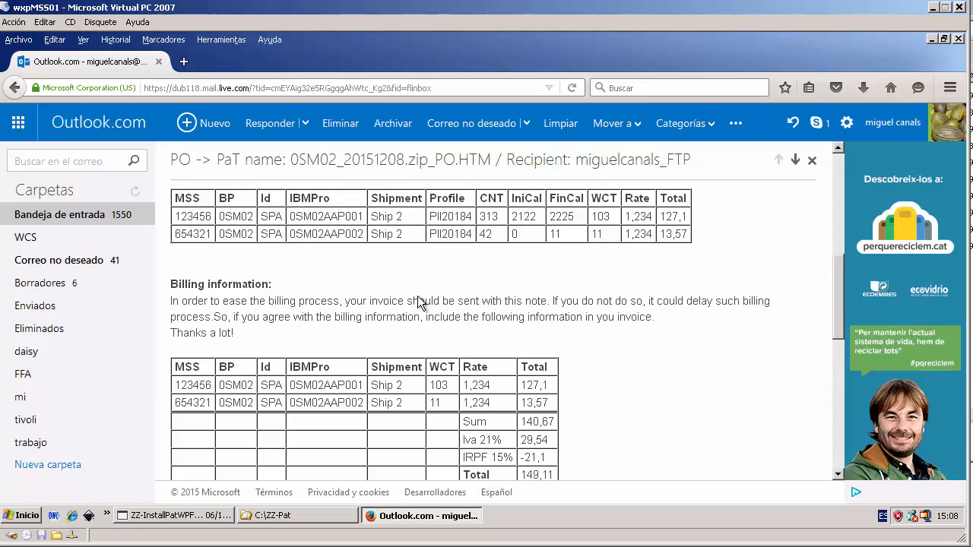
scroll(420, 302, "down", 1)
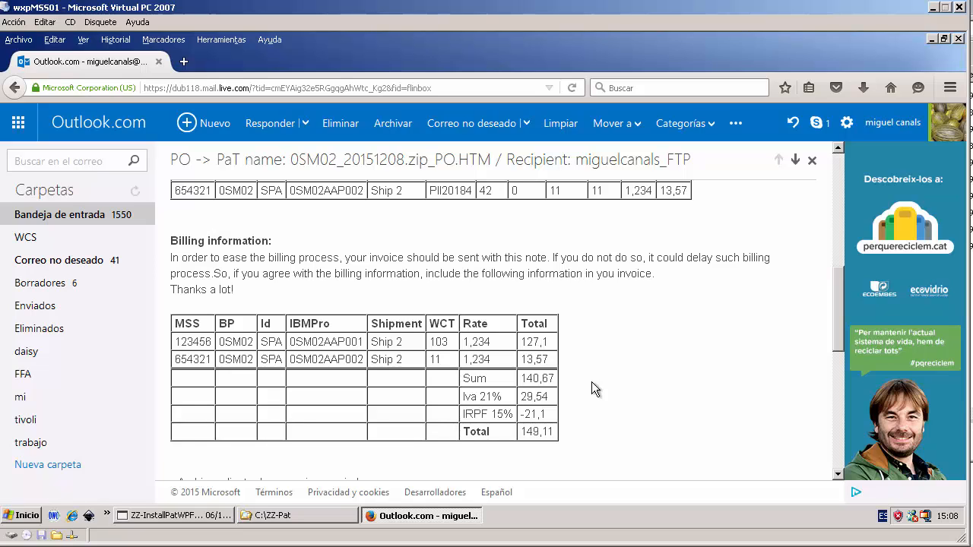
scroll(596, 402, "up", 5)
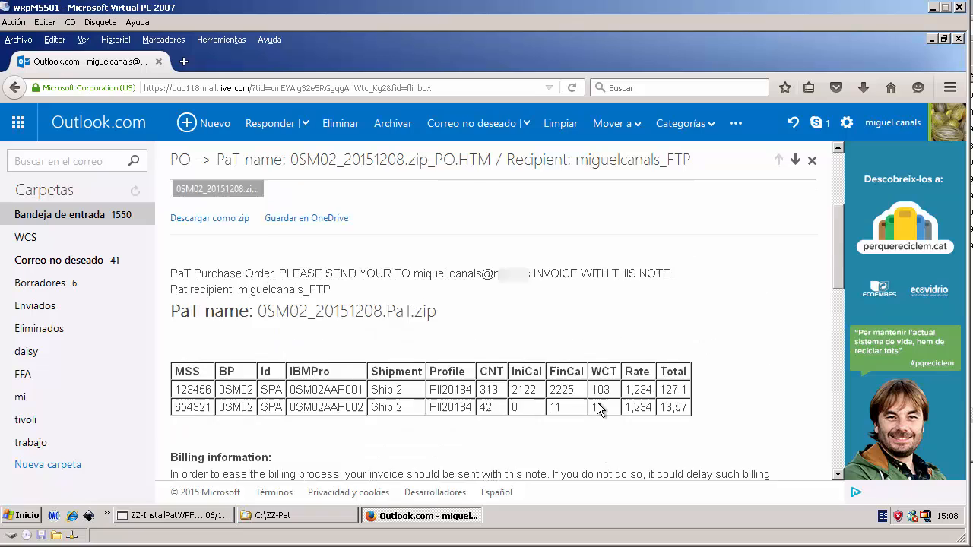
scroll(597, 402, "down", 5)
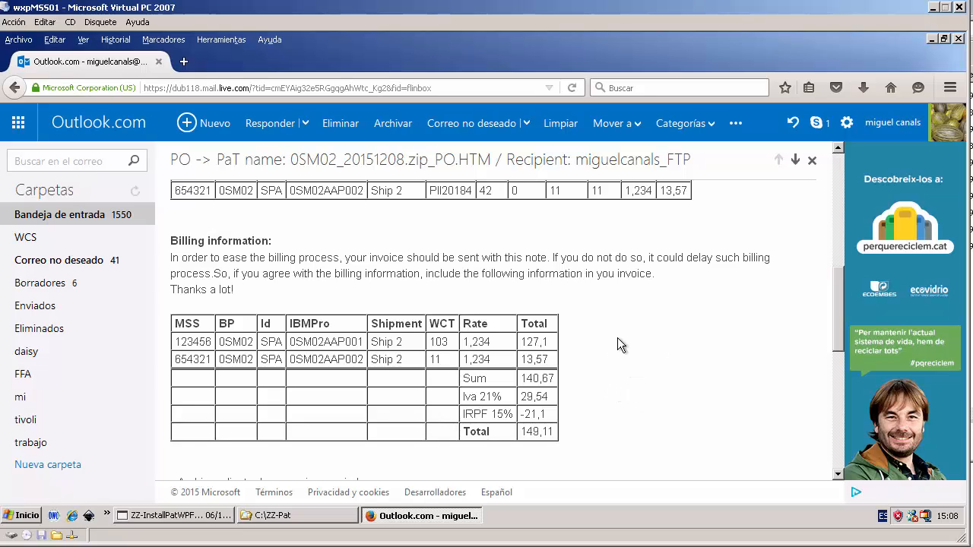
left_click(932, 8)
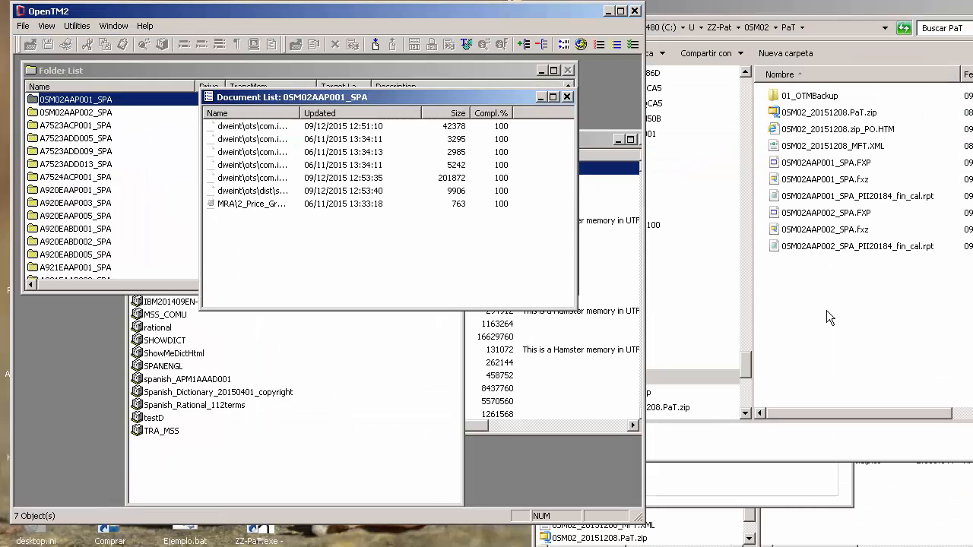